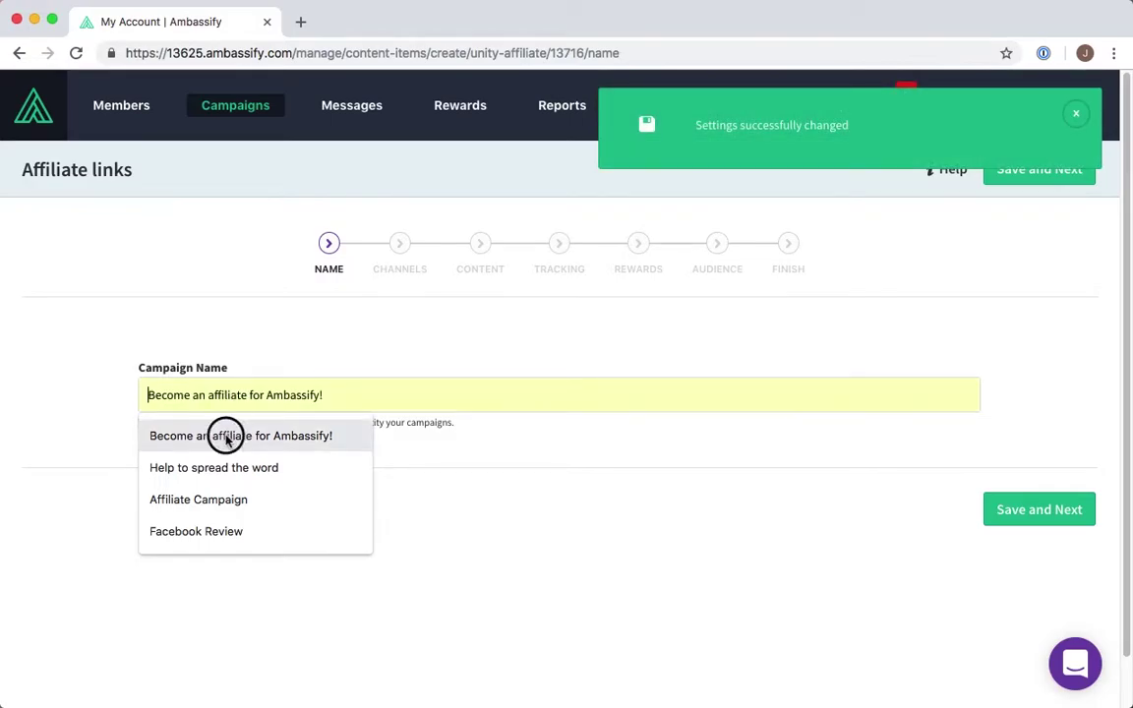
- Save the campaign name and publish it only to the Landing Page, with Community switched off
{"action": "left_click", "coordinate": [1062, 508]}
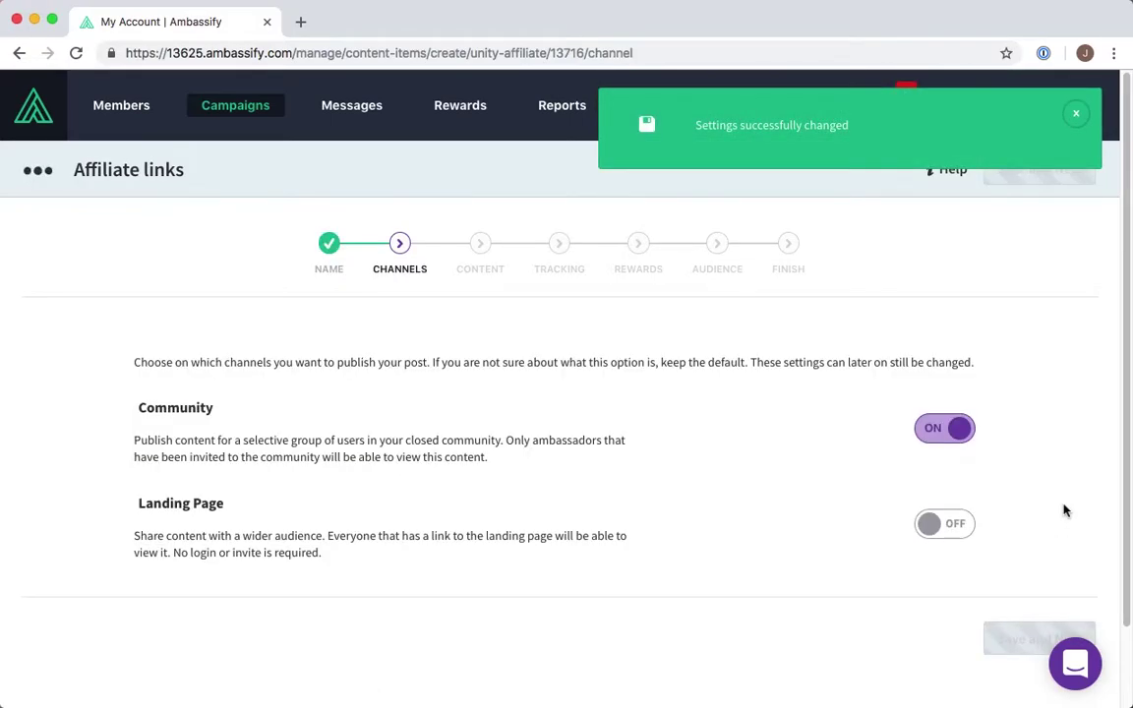
{"action": "left_click", "coordinate": [946, 523]}
{"action": "left_click", "coordinate": [942, 429]}
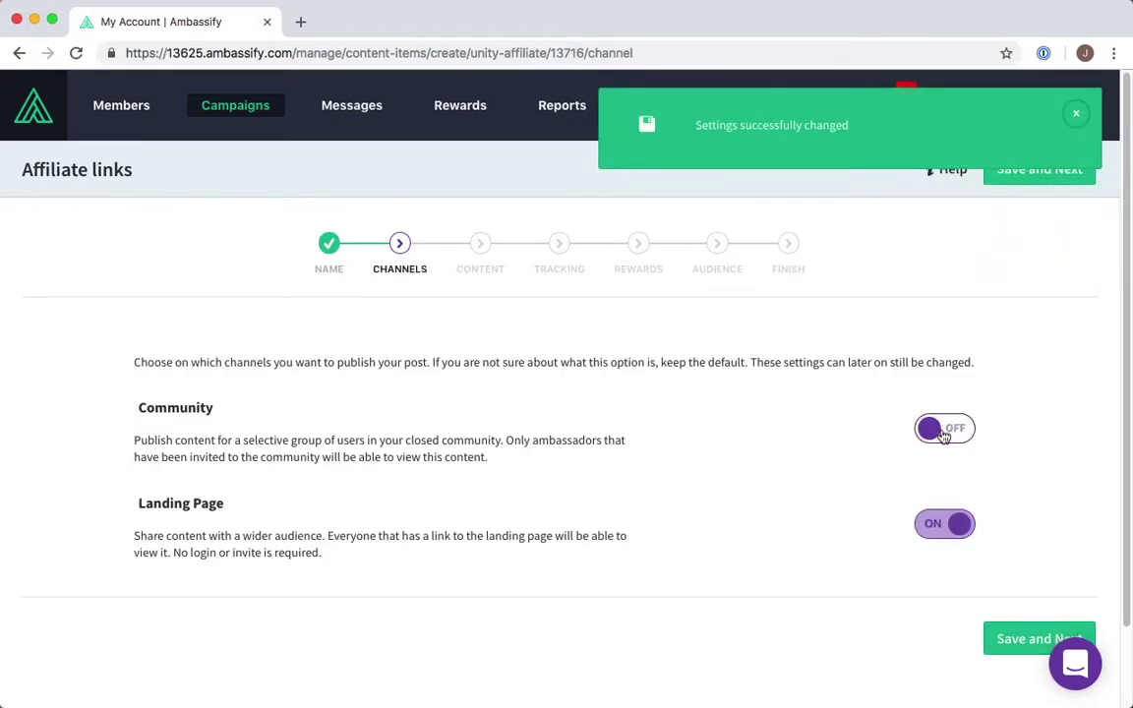
{"action": "left_click", "coordinate": [1014, 656]}
{"action": "left_click", "coordinate": [369, 559]}
- Set the share URL to the web-to-lead page and the title to 'Become an Ambassify Affiliate!'
{"action": "left_click", "coordinate": [323, 500]}
{"action": "left_click", "coordinate": [327, 538]}
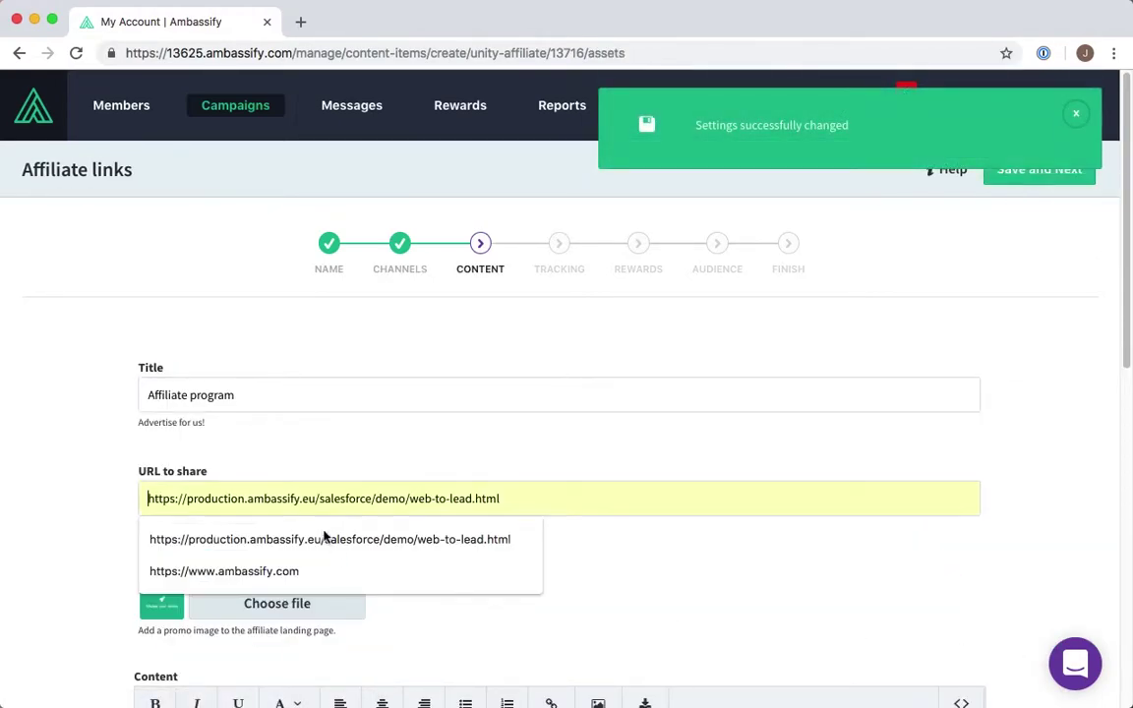
{"action": "left_click", "coordinate": [224, 405]}
{"action": "left_click_drag", "start_coordinate": [225, 392], "coordinate": [93, 375]}
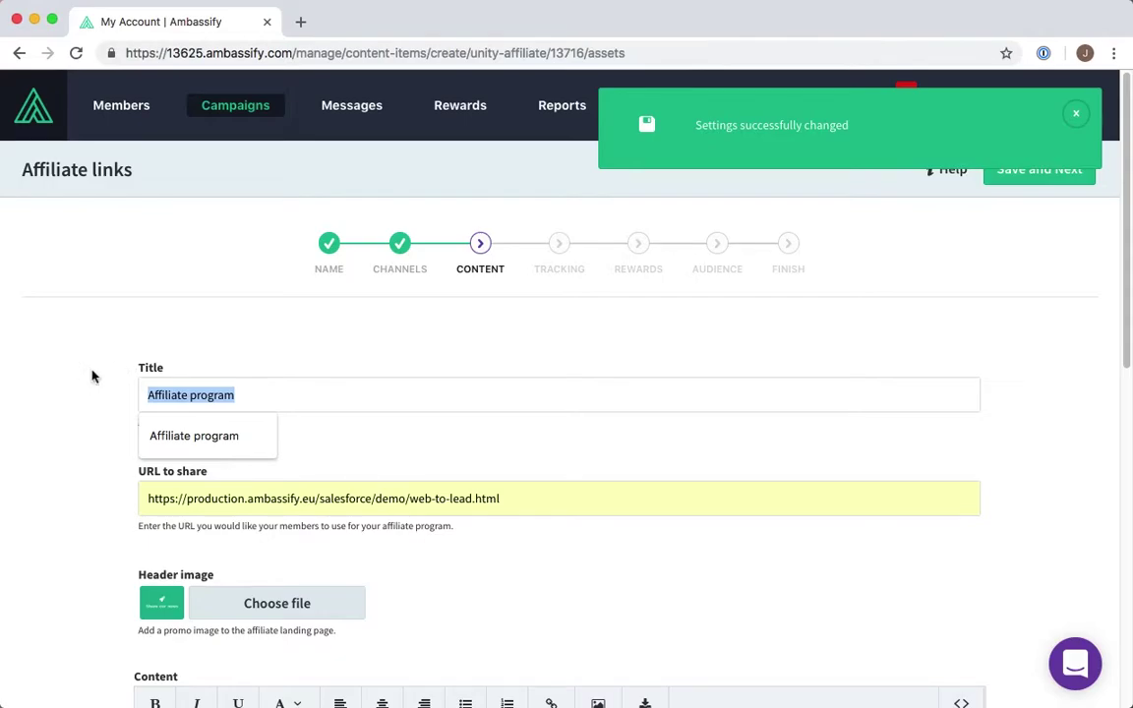
{"action": "key", "text": "BackSpace"}
{"action": "type", "text": "Become an Ambassify"}
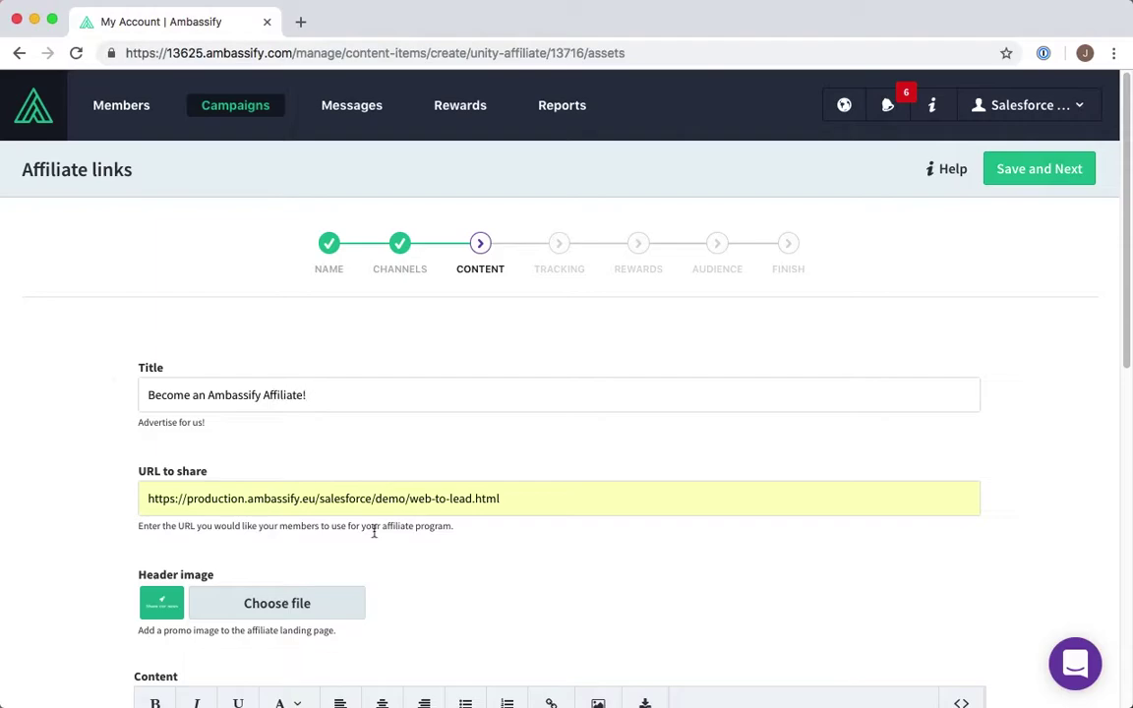
- Upload affiliate.png as the header image and save the content
{"action": "left_click", "coordinate": [346, 603]}
{"action": "scroll", "coordinate": [518, 323], "scroll_direction": "down", "scroll_amount": 10}
{"action": "double_click", "coordinate": [533, 197]}
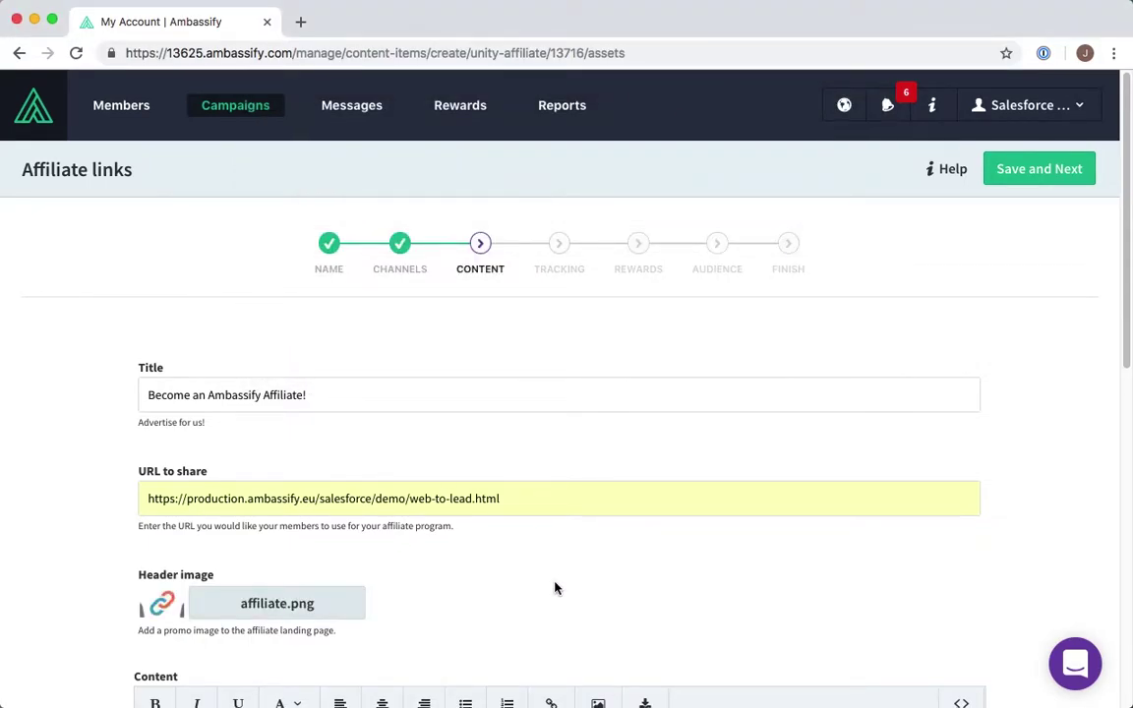
{"action": "scroll", "coordinate": [554, 588], "scroll_direction": "down", "scroll_amount": 5}
{"action": "scroll", "coordinate": [555, 584], "scroll_direction": "down", "scroll_amount": 5}
{"action": "scroll", "coordinate": [554, 582], "scroll_direction": "down", "scroll_amount": 7}
{"action": "left_click", "coordinate": [1013, 556]}
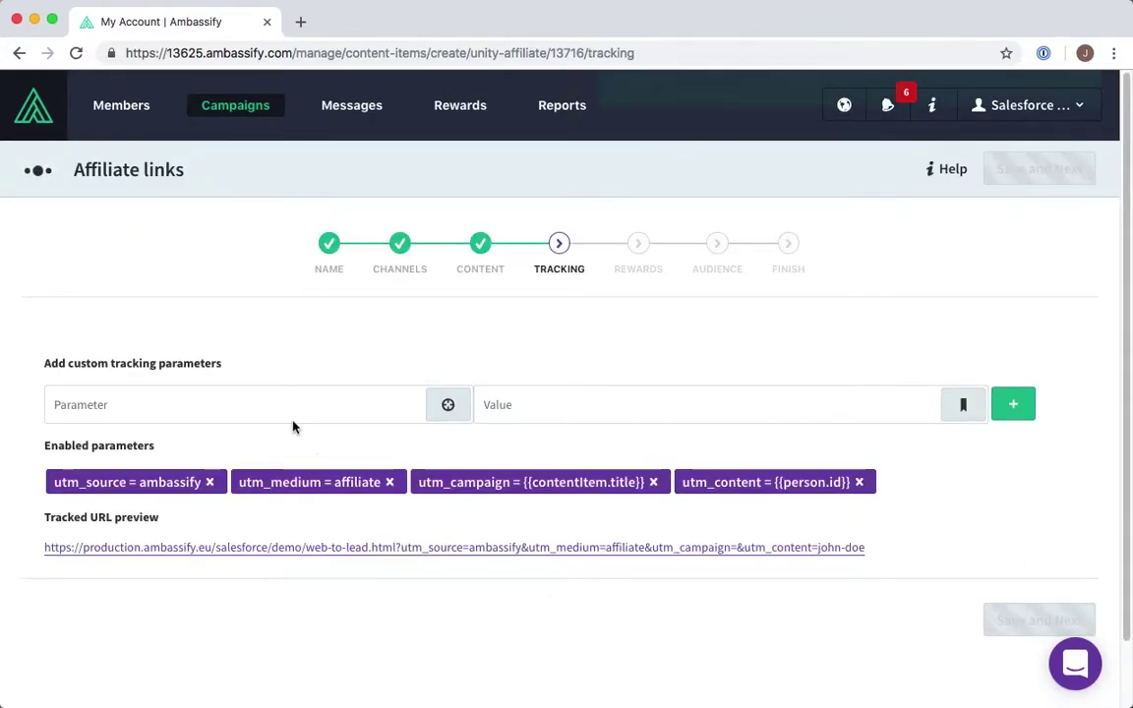
- Add the tracking parameter campaign = {{contentItem.id}} using the Campaign ID value
{"action": "left_click", "coordinate": [290, 407]}
{"action": "type", "text": "campaign"}
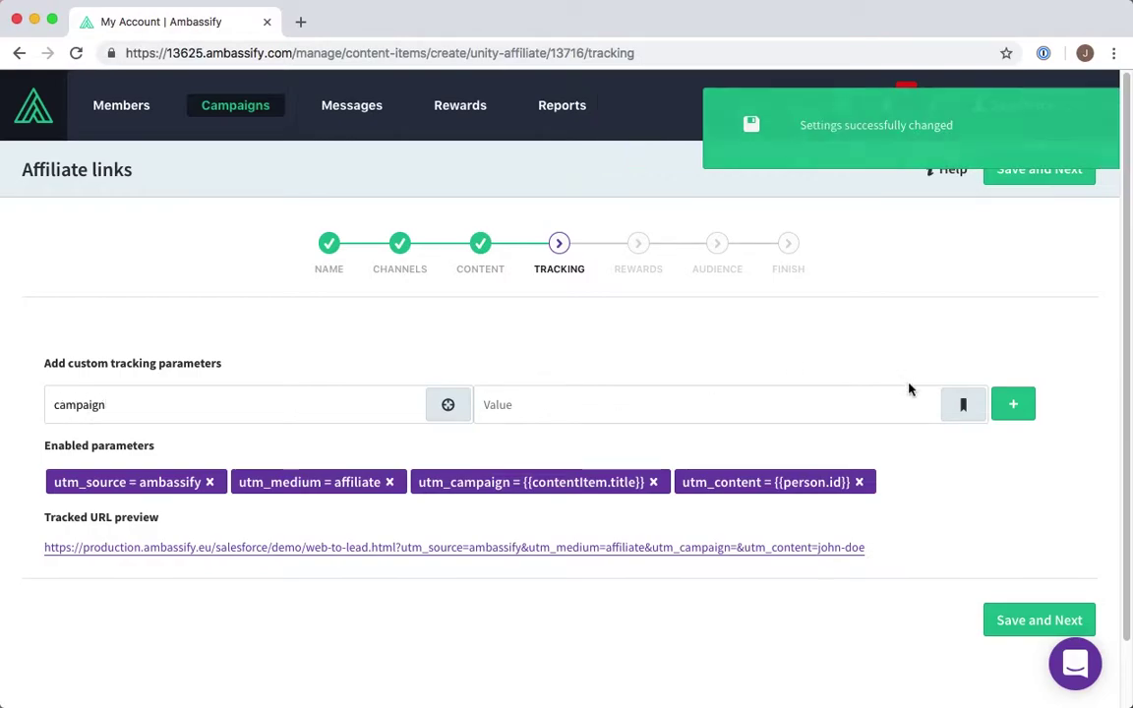
{"action": "left_click", "coordinate": [964, 406]}
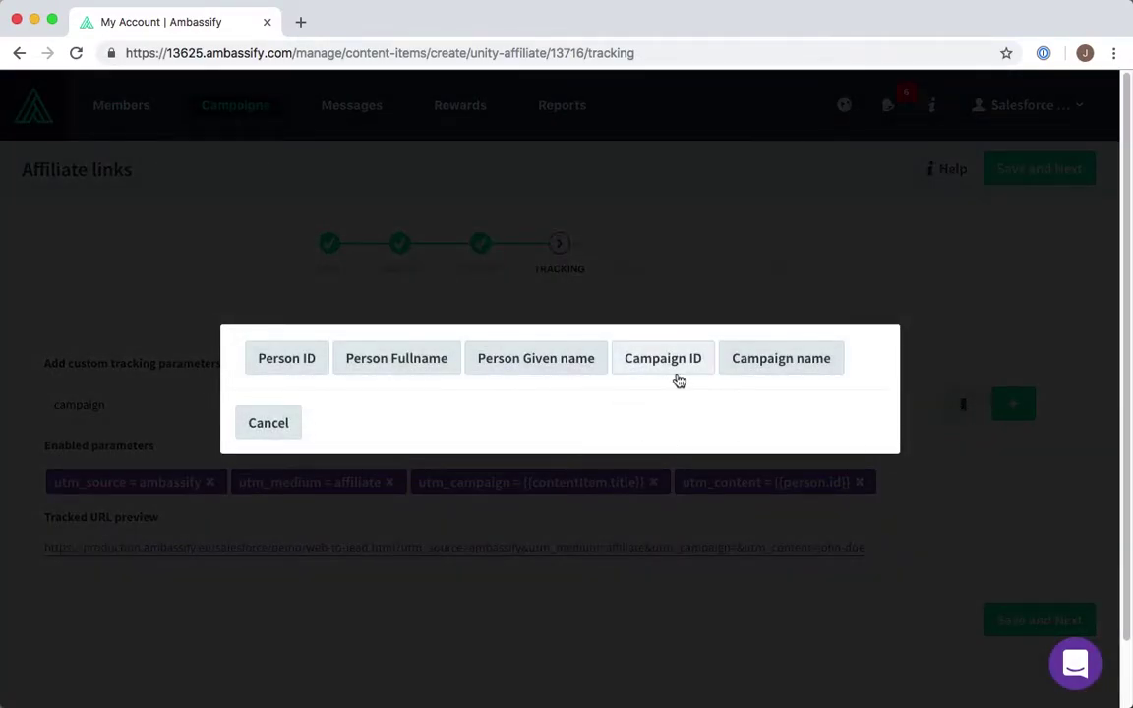
{"action": "left_click", "coordinate": [674, 366]}
{"action": "left_click", "coordinate": [1014, 406]}
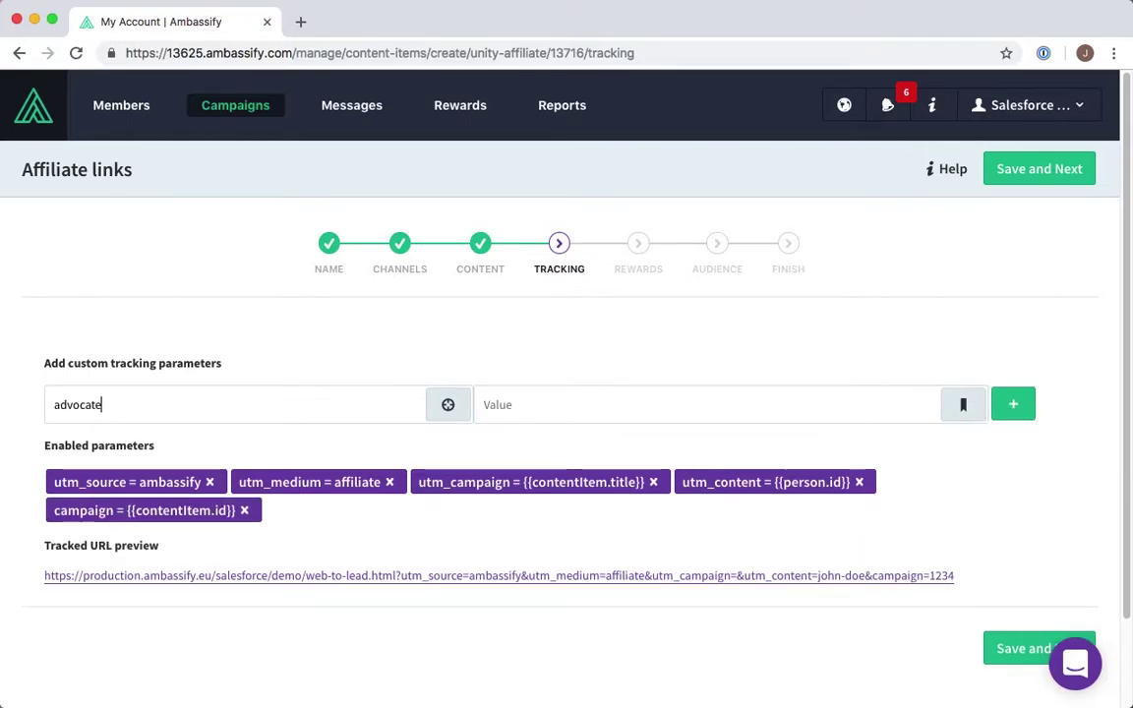
- Add advocate = {{person.id}} using the Person ID value and save the tracking settings
{"action": "left_click", "coordinate": [951, 412]}
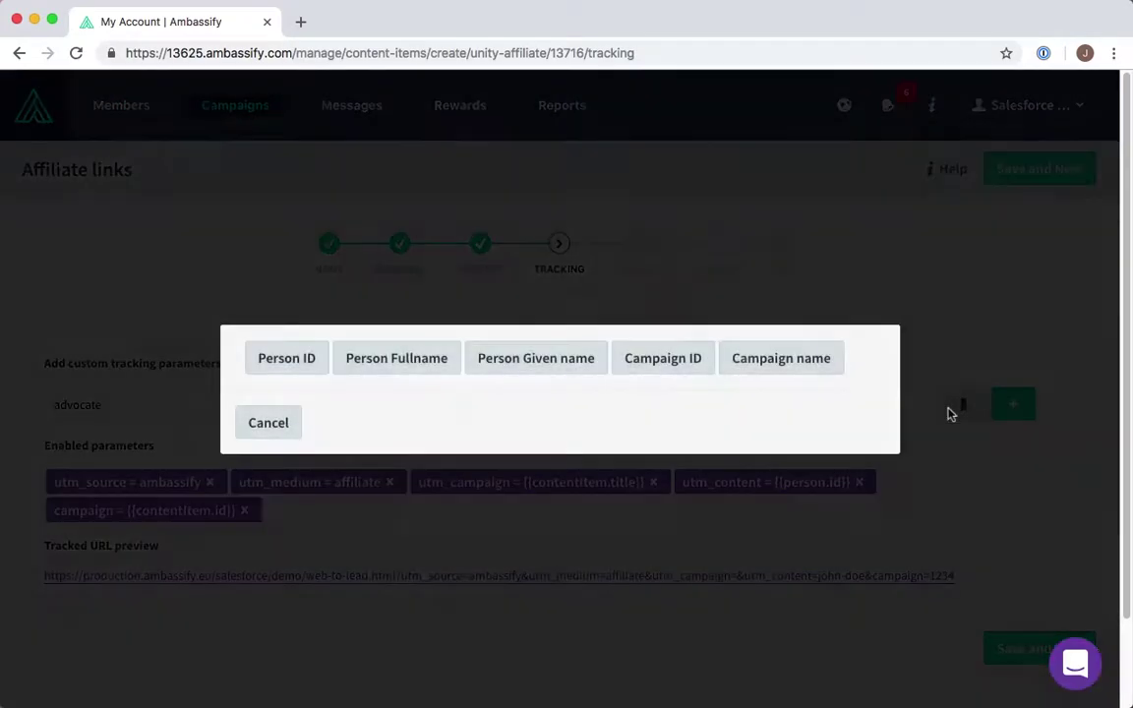
{"action": "left_click", "coordinate": [311, 363]}
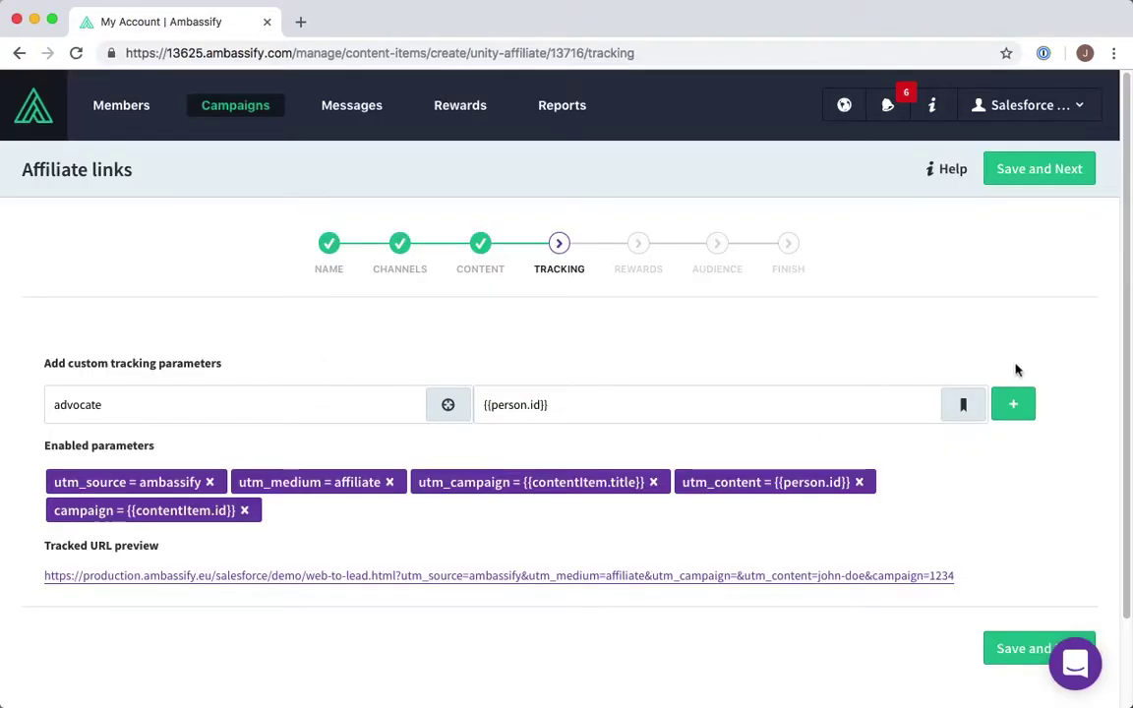
{"action": "left_click", "coordinate": [1013, 421]}
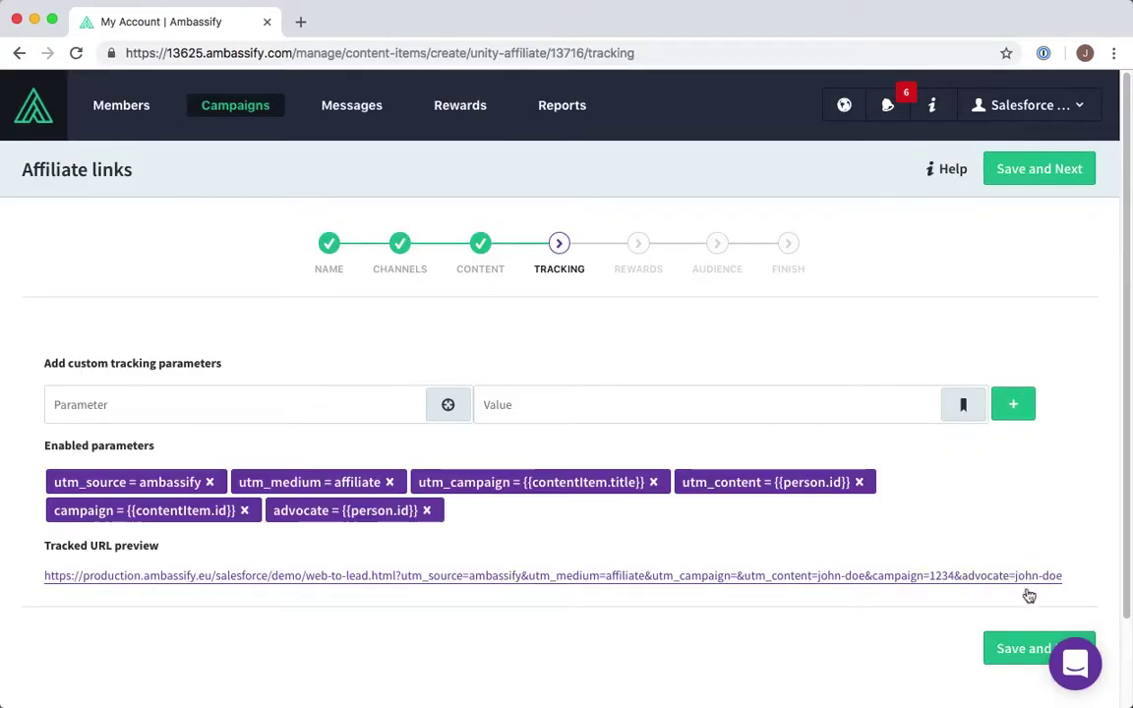
{"action": "left_click", "coordinate": [999, 648]}
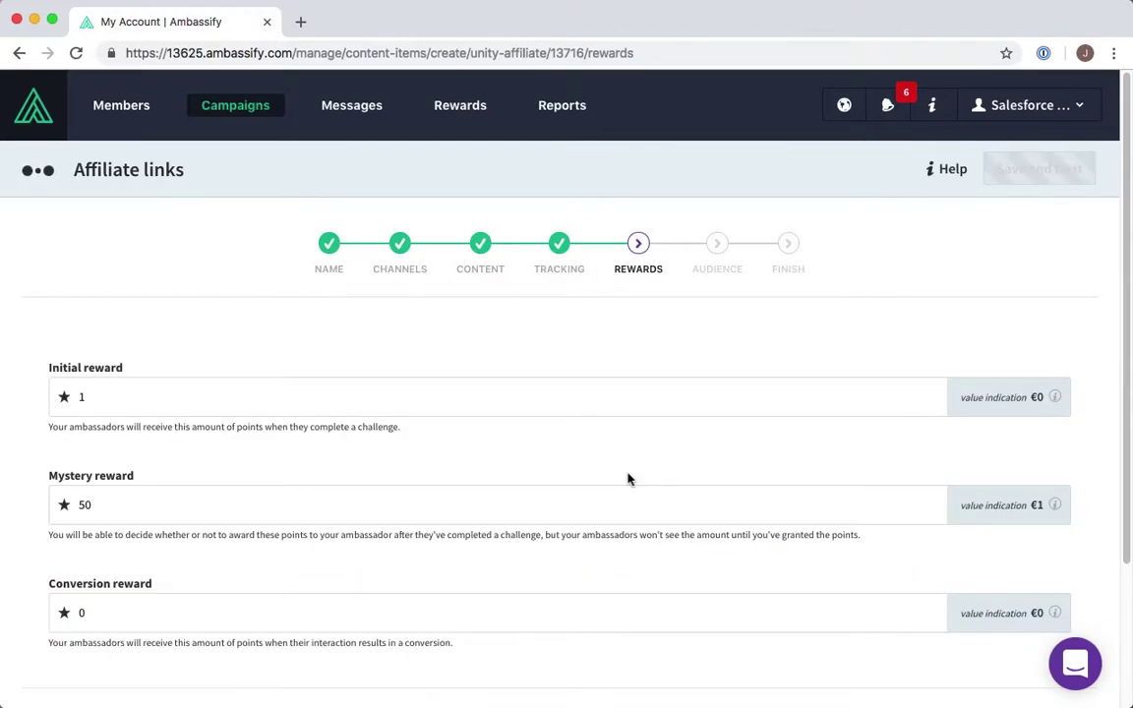
- Keep the default rewards and audience, then set the affiliate campaign live
{"action": "scroll", "coordinate": [628, 475], "scroll_direction": "down", "scroll_amount": 3}
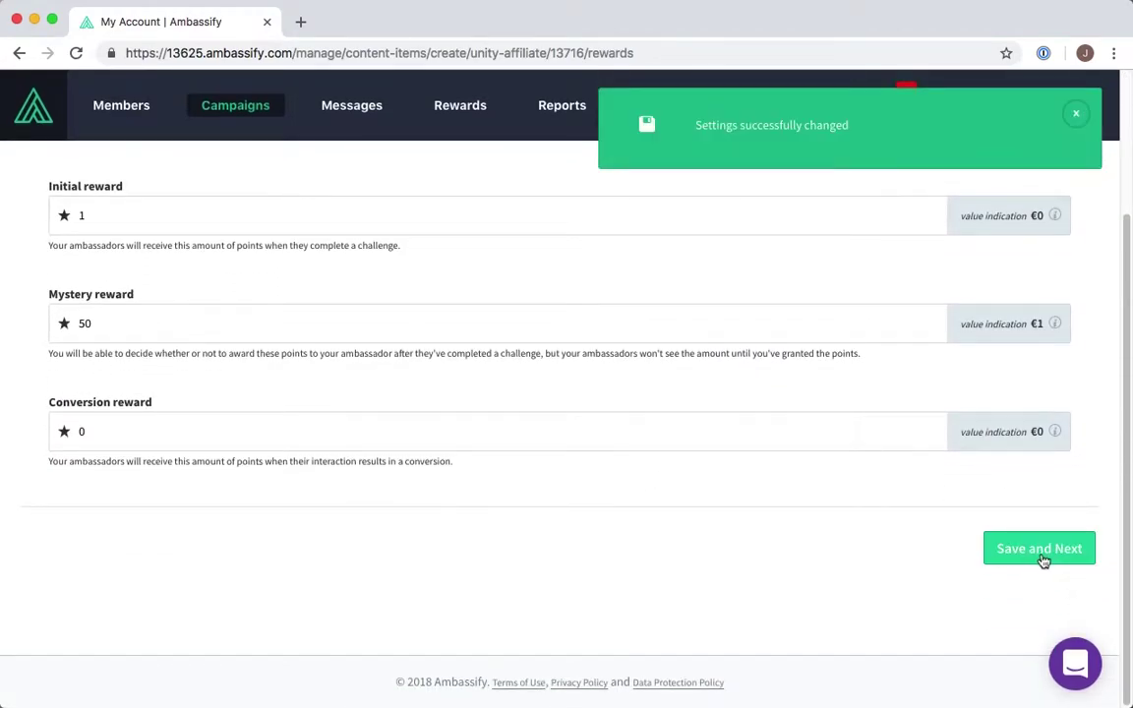
{"action": "left_click", "coordinate": [1045, 553]}
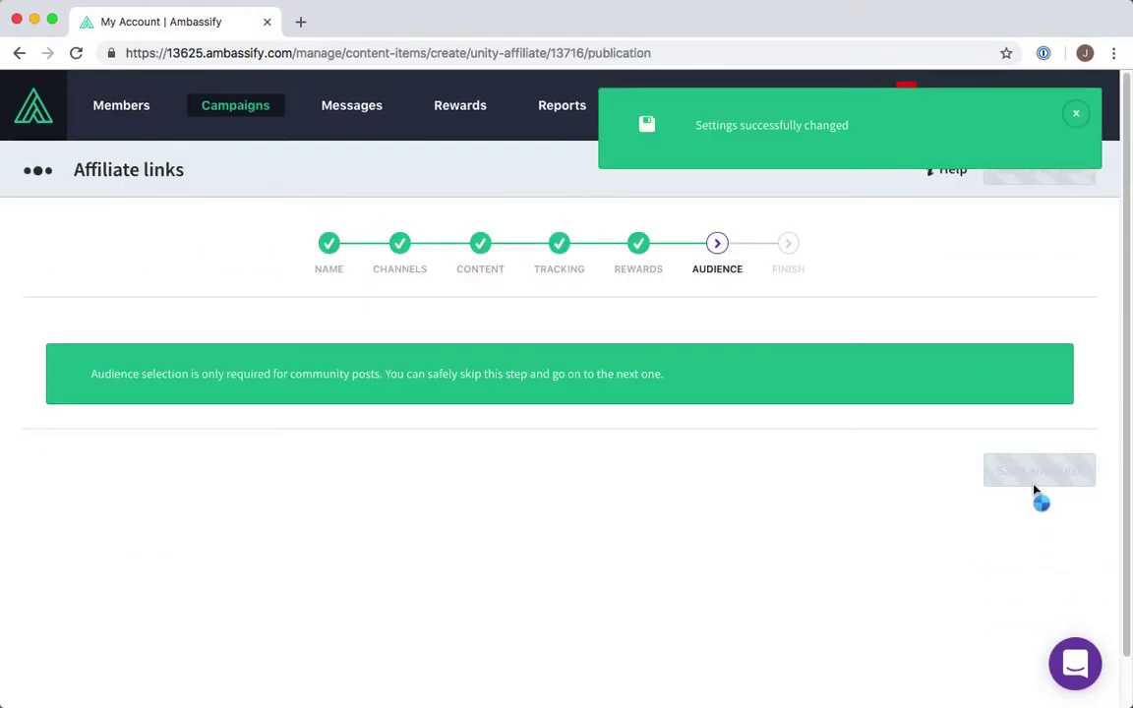
{"action": "left_click", "coordinate": [1032, 482]}
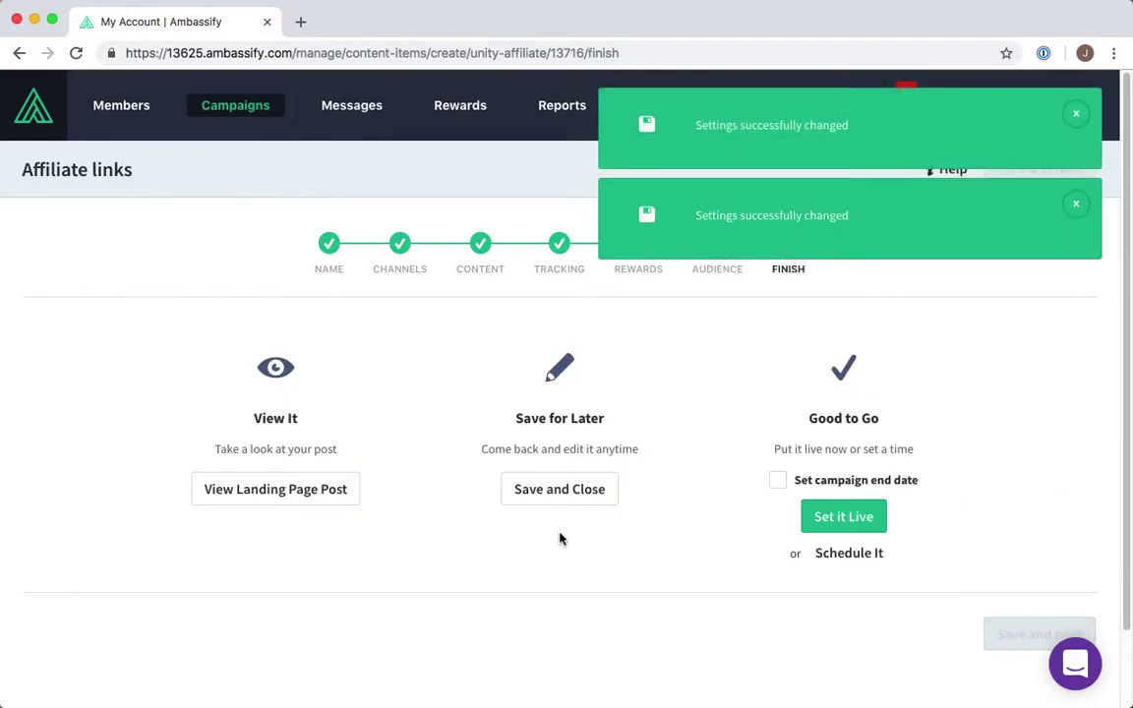
{"action": "left_click", "coordinate": [840, 517]}
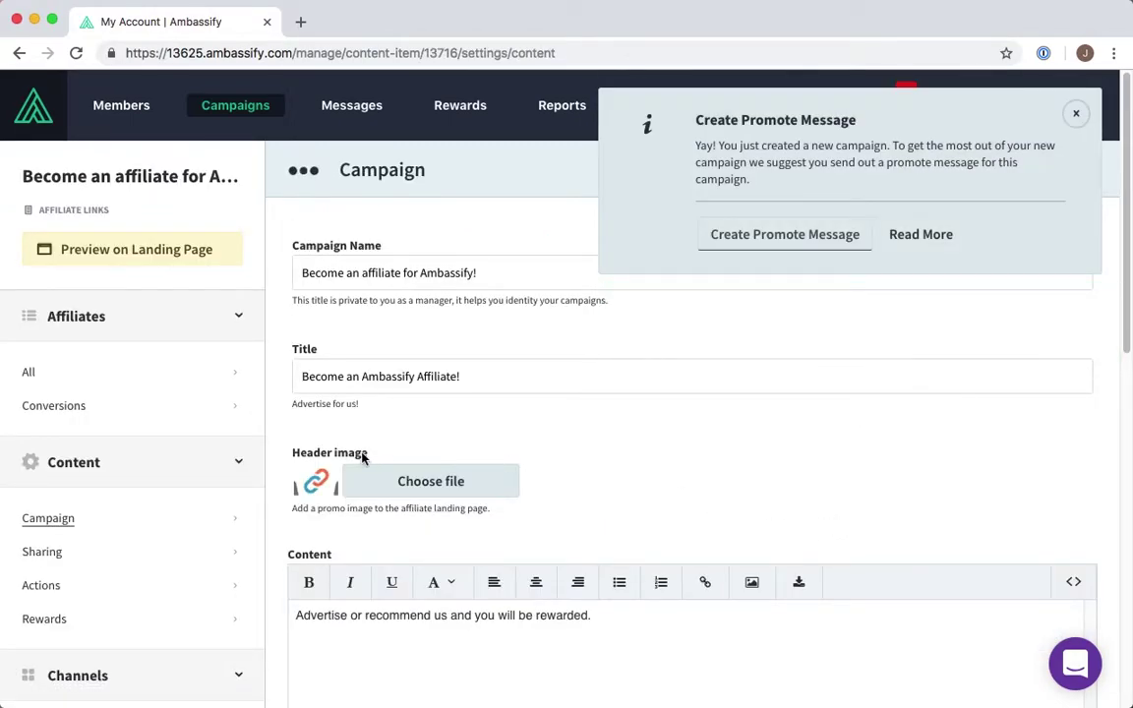
- Limit the share buttons to Facebook, Twitter, LinkedIn and Link, then save the sharing settings
{"action": "left_click", "coordinate": [61, 553]}
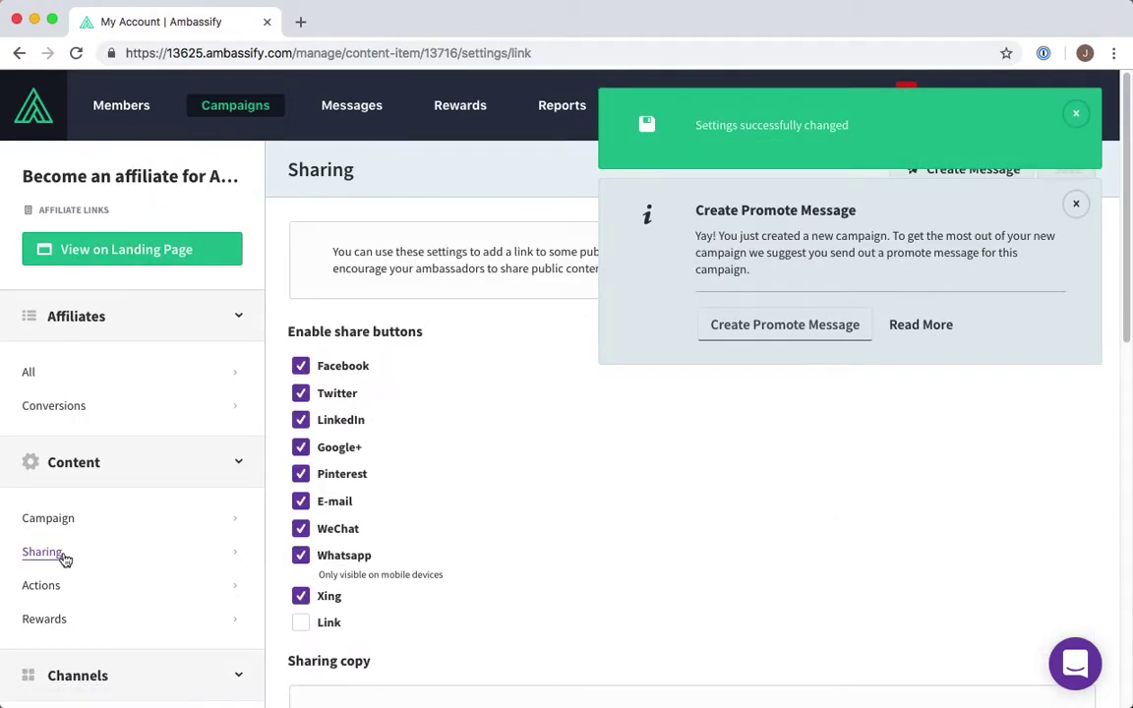
{"action": "left_click", "coordinate": [300, 622]}
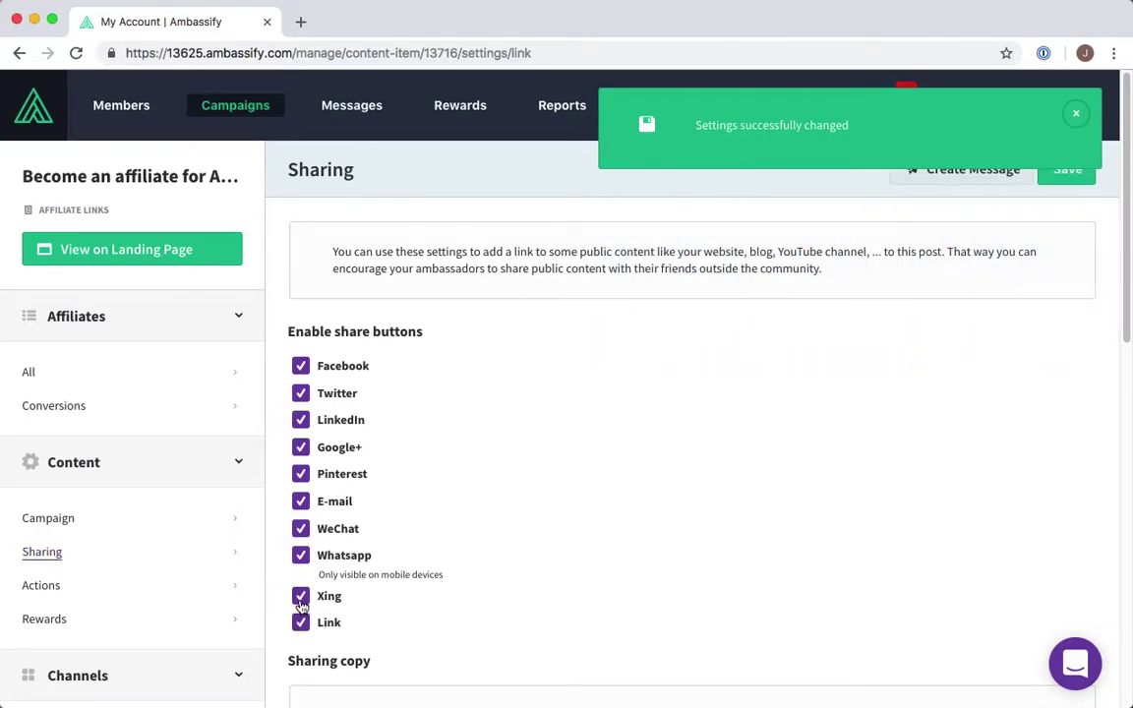
{"action": "left_click", "coordinate": [301, 557]}
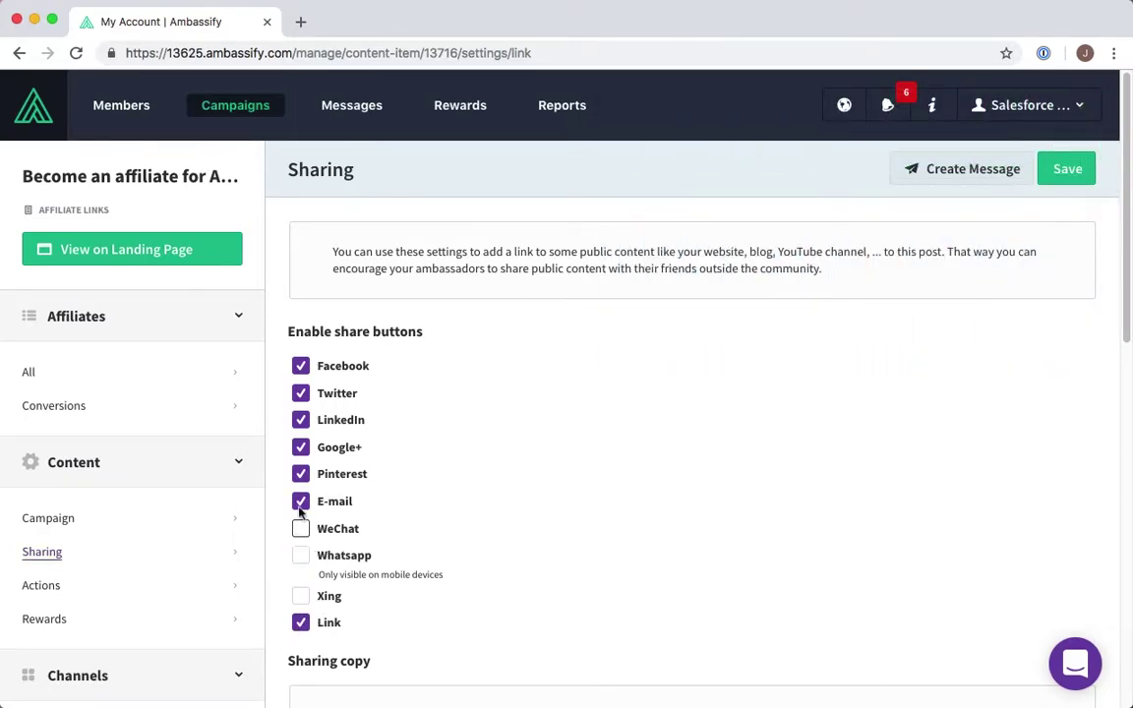
{"action": "left_click", "coordinate": [300, 475]}
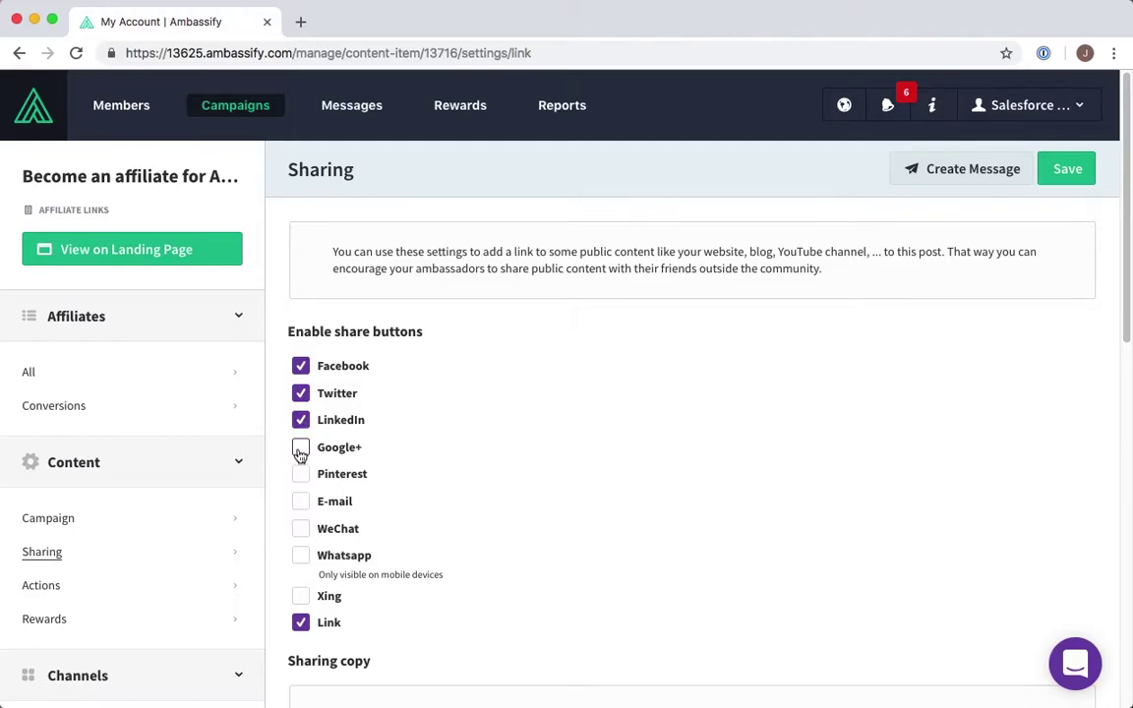
{"action": "scroll", "coordinate": [474, 421], "scroll_direction": "down", "scroll_amount": 9}
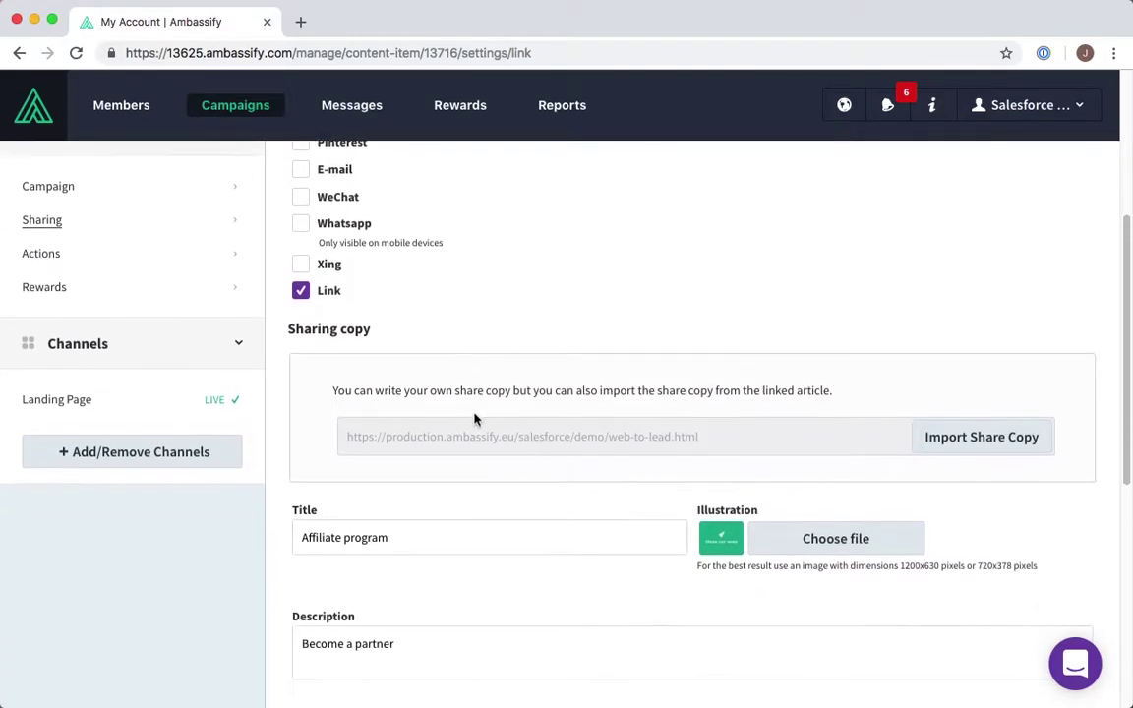
{"action": "scroll", "coordinate": [474, 421], "scroll_direction": "down", "scroll_amount": 9}
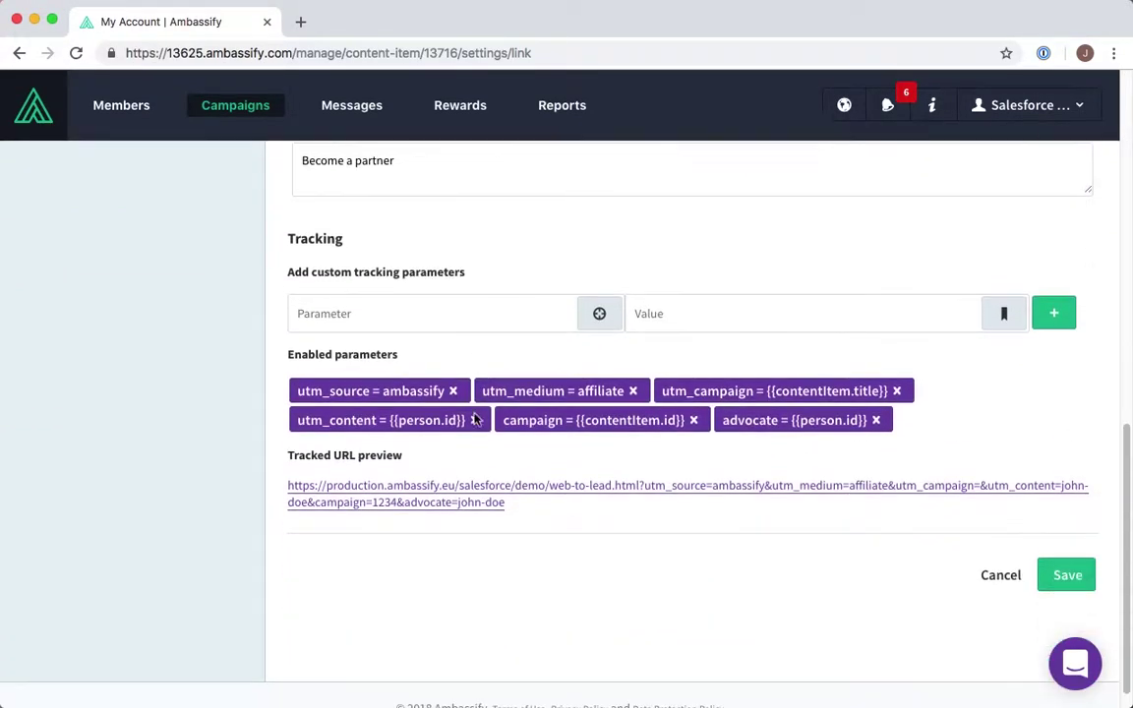
{"action": "left_click", "coordinate": [1068, 551]}
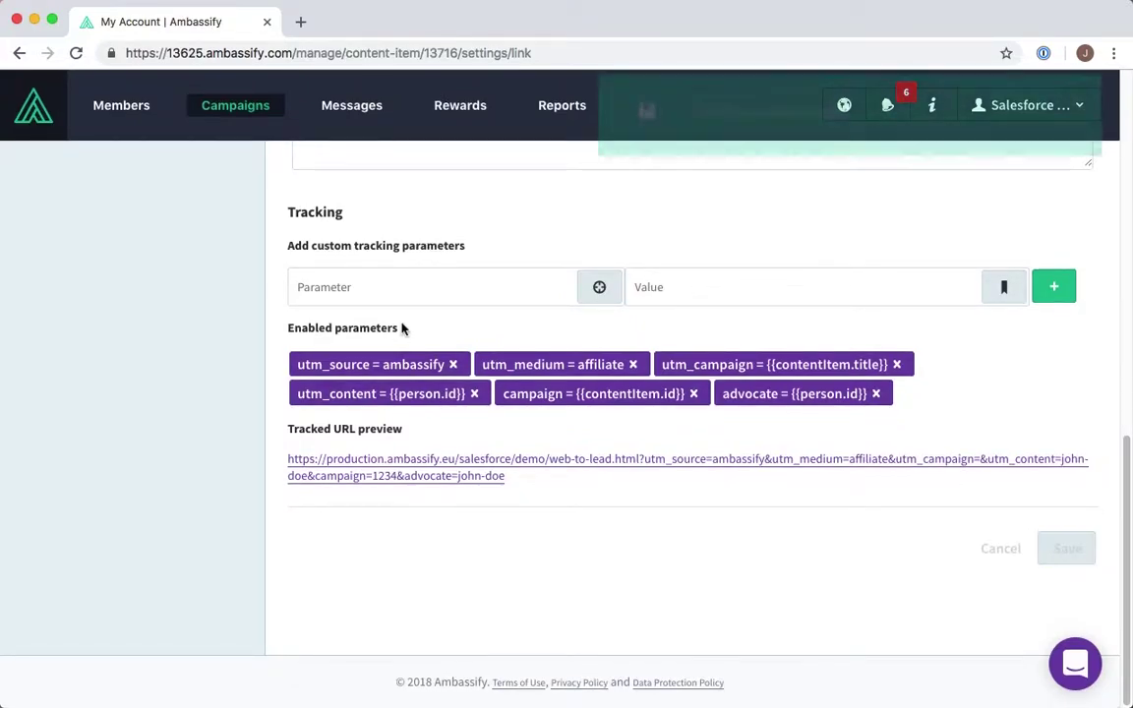
{"action": "scroll", "coordinate": [402, 328], "scroll_direction": "up", "scroll_amount": 15}
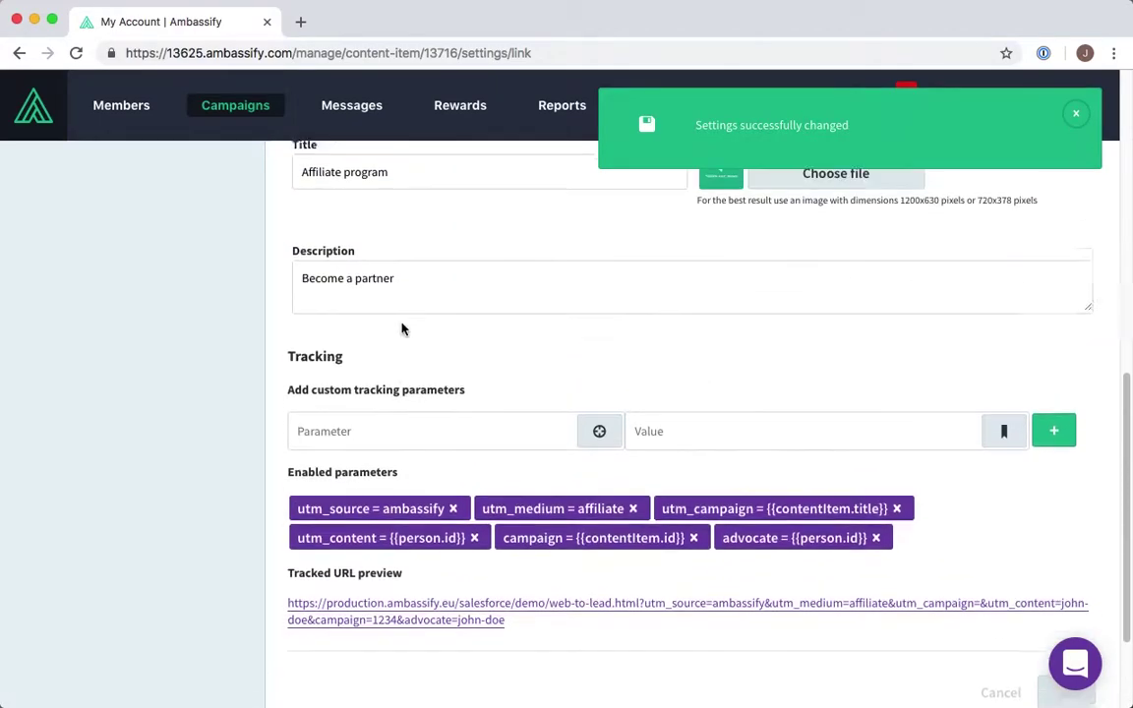
{"action": "left_click", "coordinate": [197, 251]}
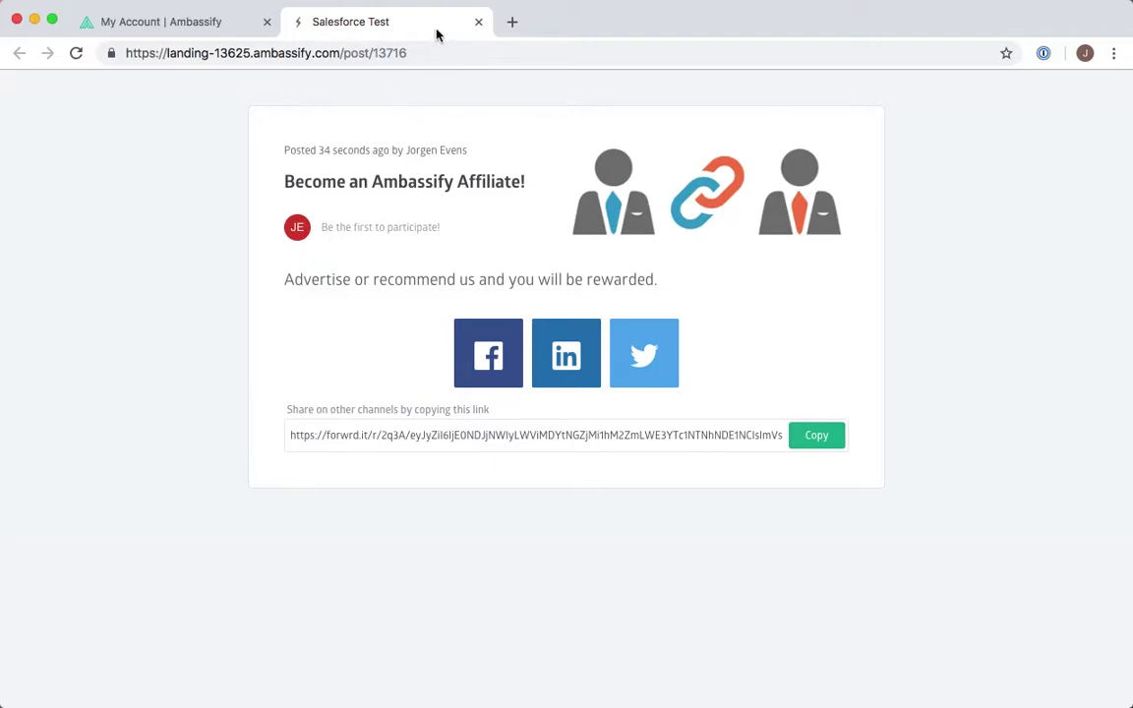
{"action": "left_click", "coordinate": [479, 22]}
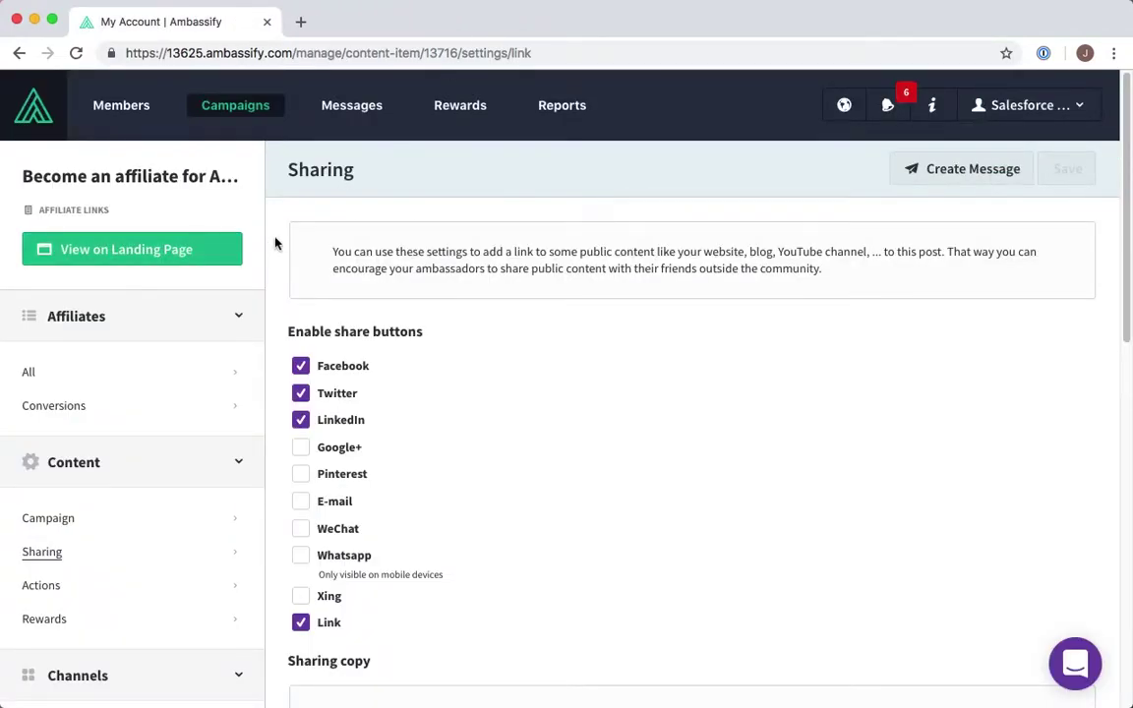
- Start a new Campaign promotion message from the messages list
{"action": "left_click", "coordinate": [375, 109]}
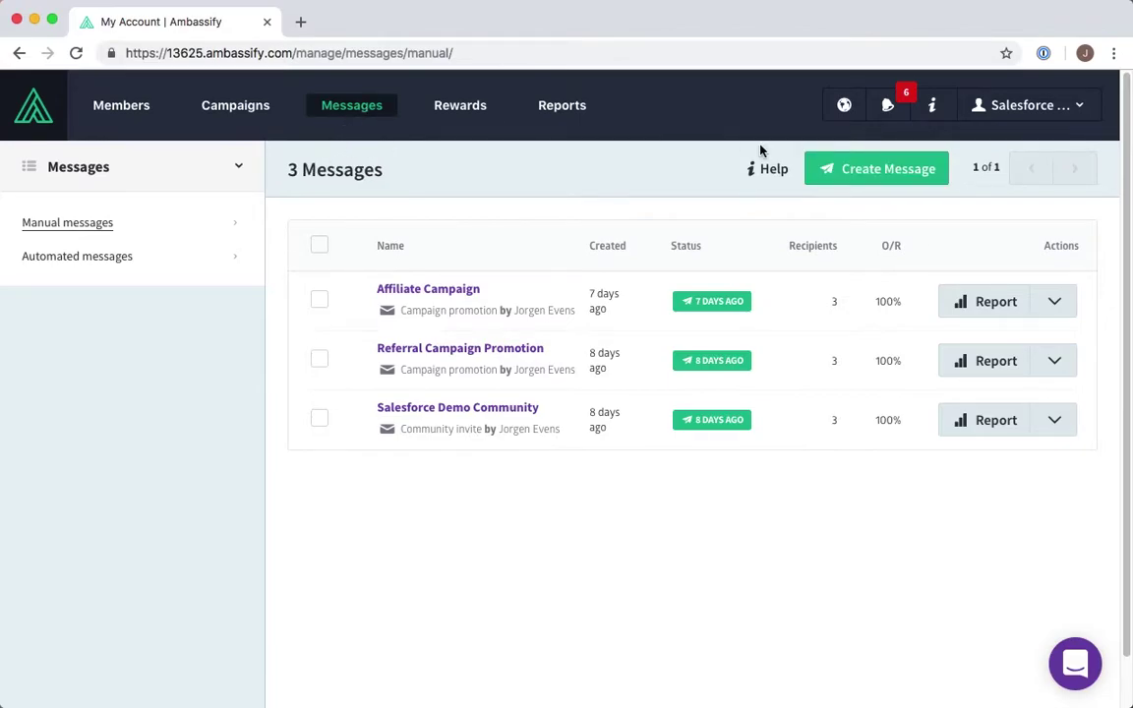
{"action": "left_click", "coordinate": [886, 171]}
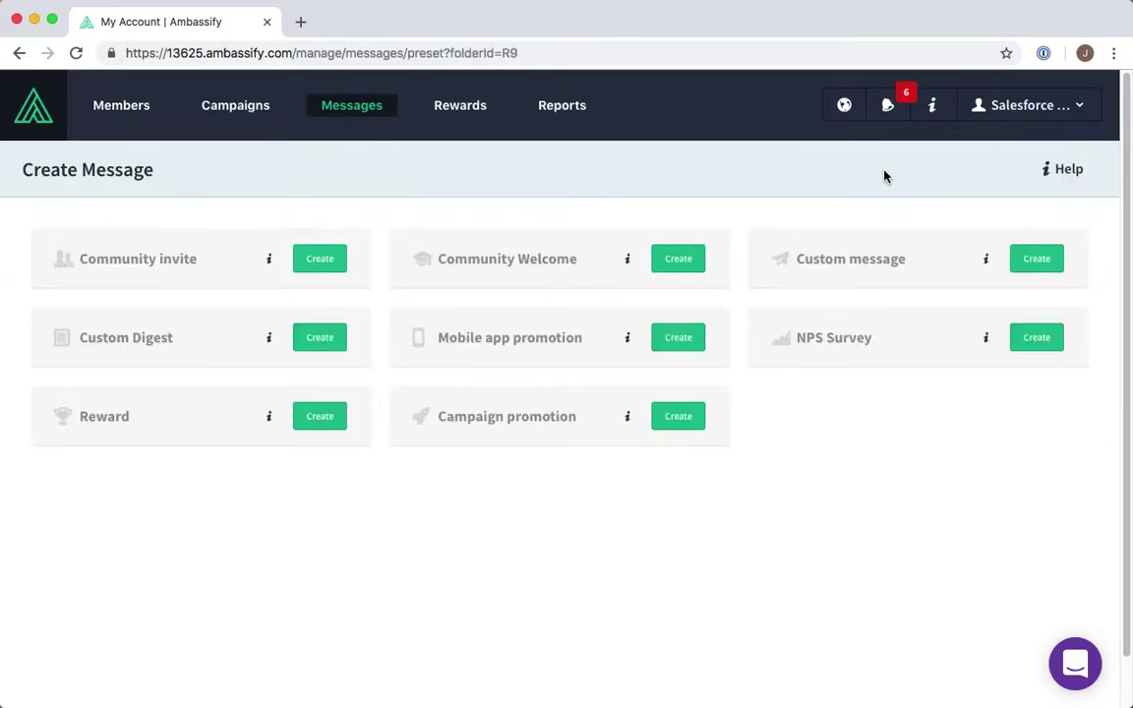
{"action": "left_click", "coordinate": [697, 418]}
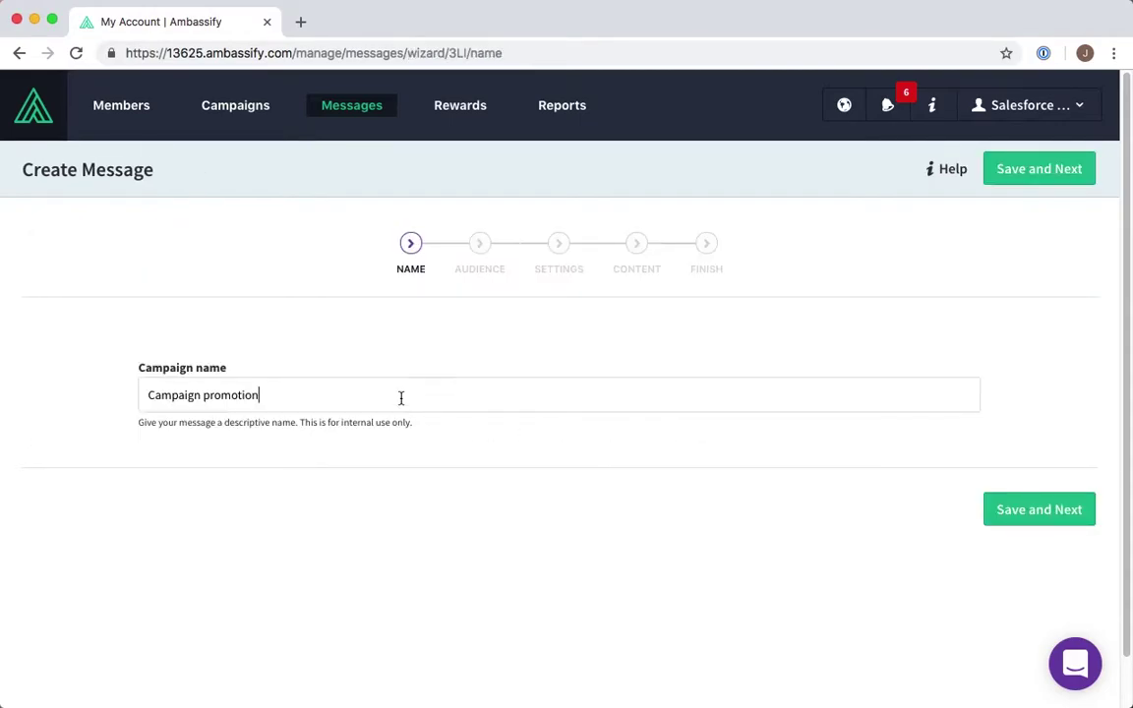
- Name the message's campaign 'Become an affiliate for Ambassify!' and save
{"action": "triple_click", "coordinate": [401, 398]}
{"action": "key", "text": "BackSpace"}
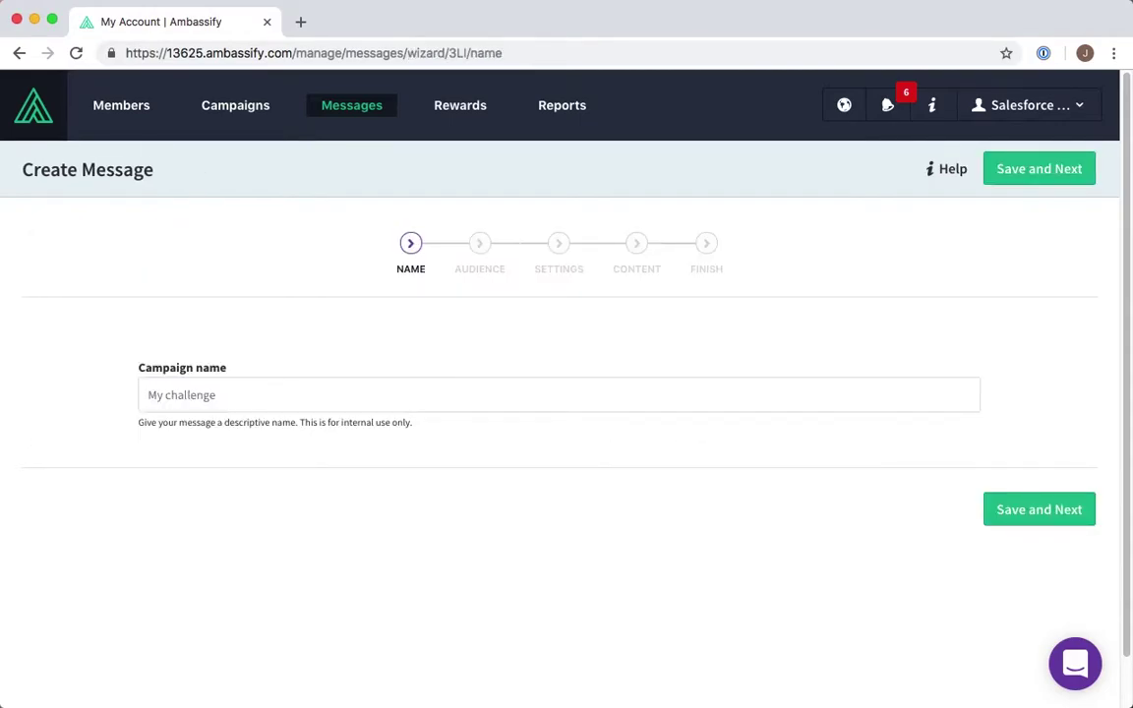
{"action": "type", "text": "Be"}
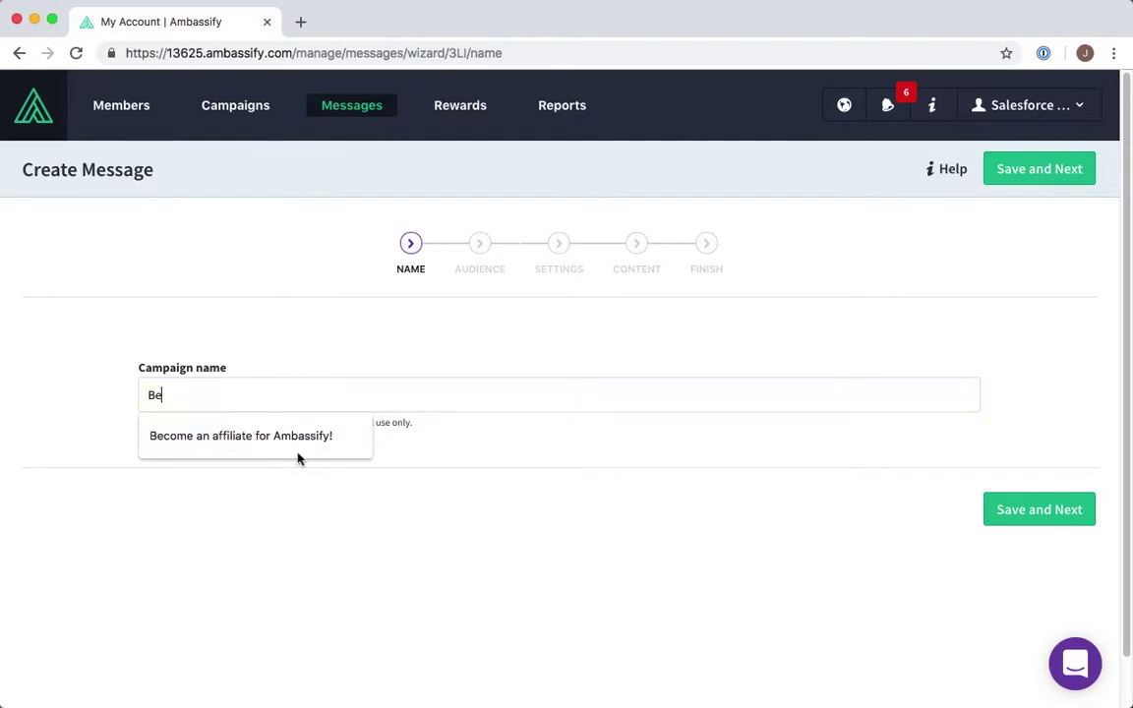
{"action": "left_click", "coordinate": [299, 459]}
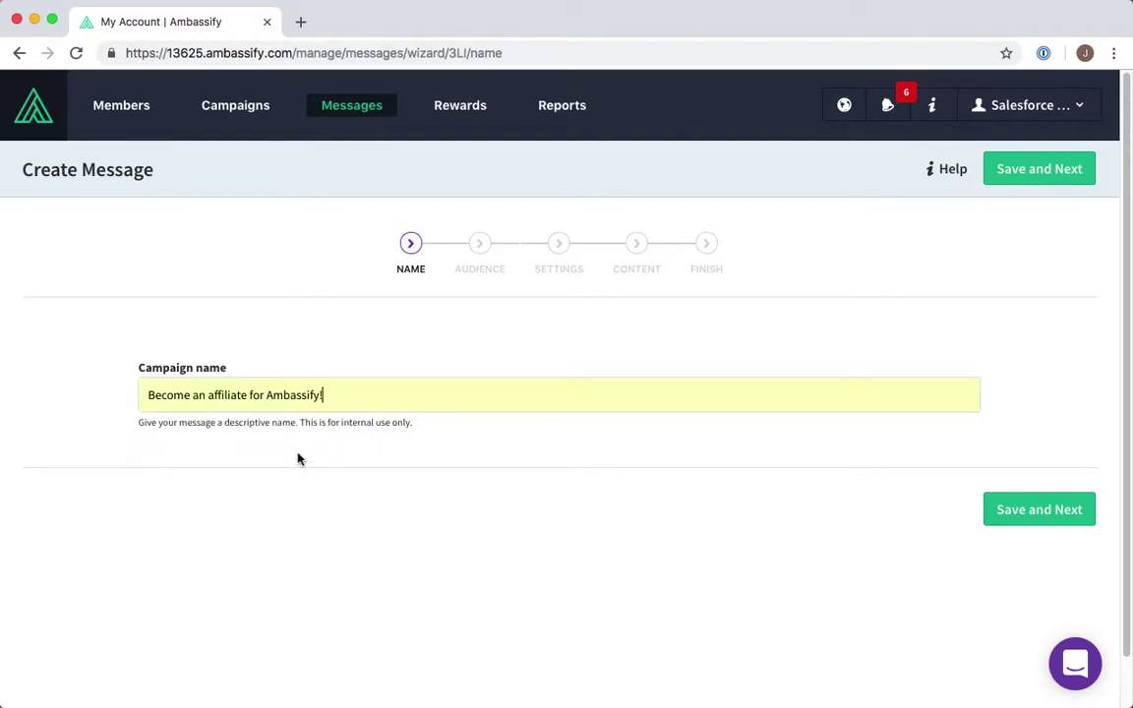
{"action": "left_click", "coordinate": [1011, 513]}
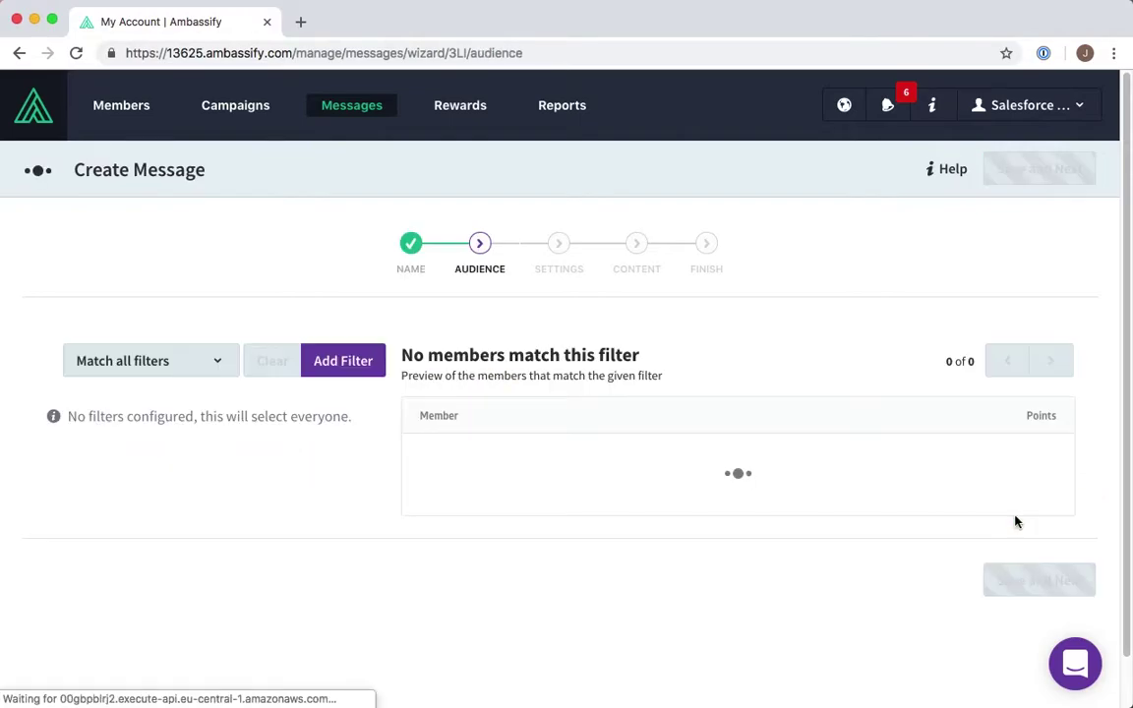
- Filter the audience to members whose first name contains 'jorgen'
{"action": "left_click", "coordinate": [332, 362]}
{"action": "left_click", "coordinate": [138, 433]}
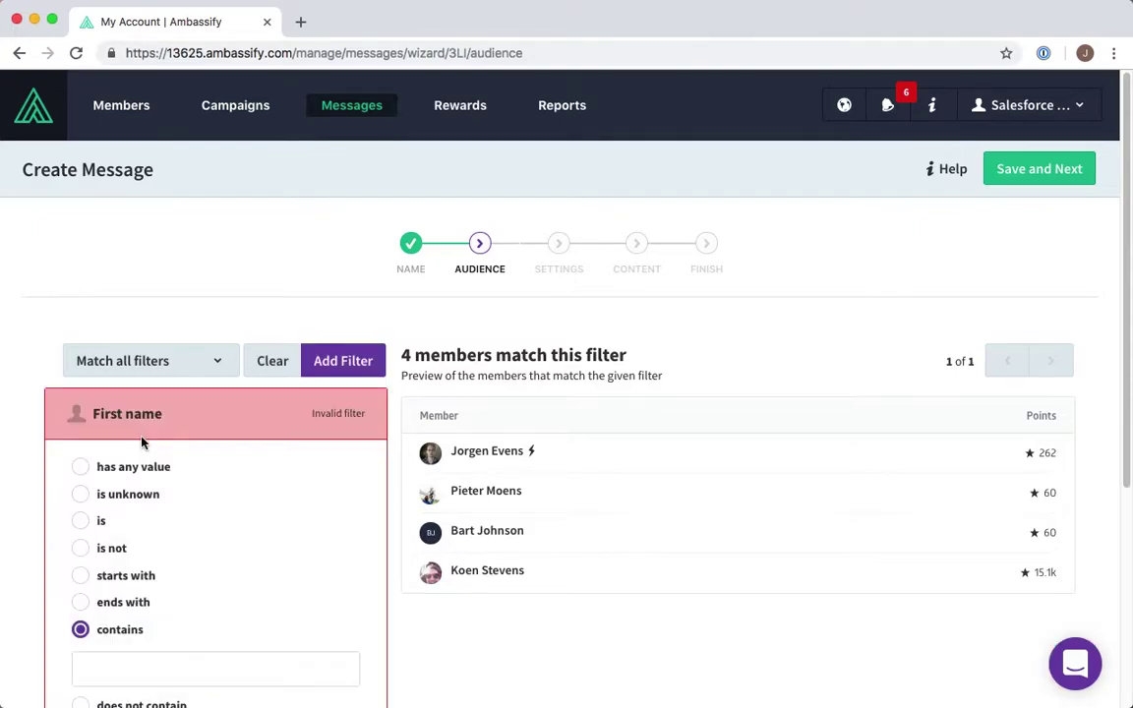
{"action": "left_click", "coordinate": [138, 666]}
{"action": "type", "text": "jorgen"}
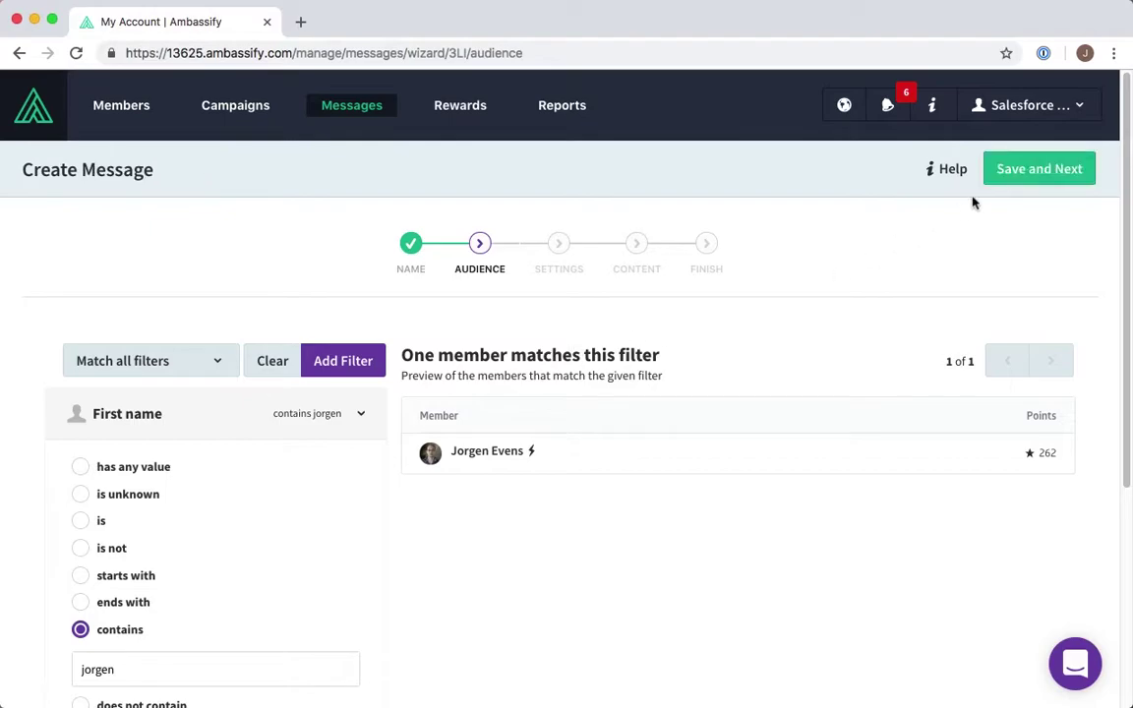
{"action": "left_click", "coordinate": [1028, 174]}
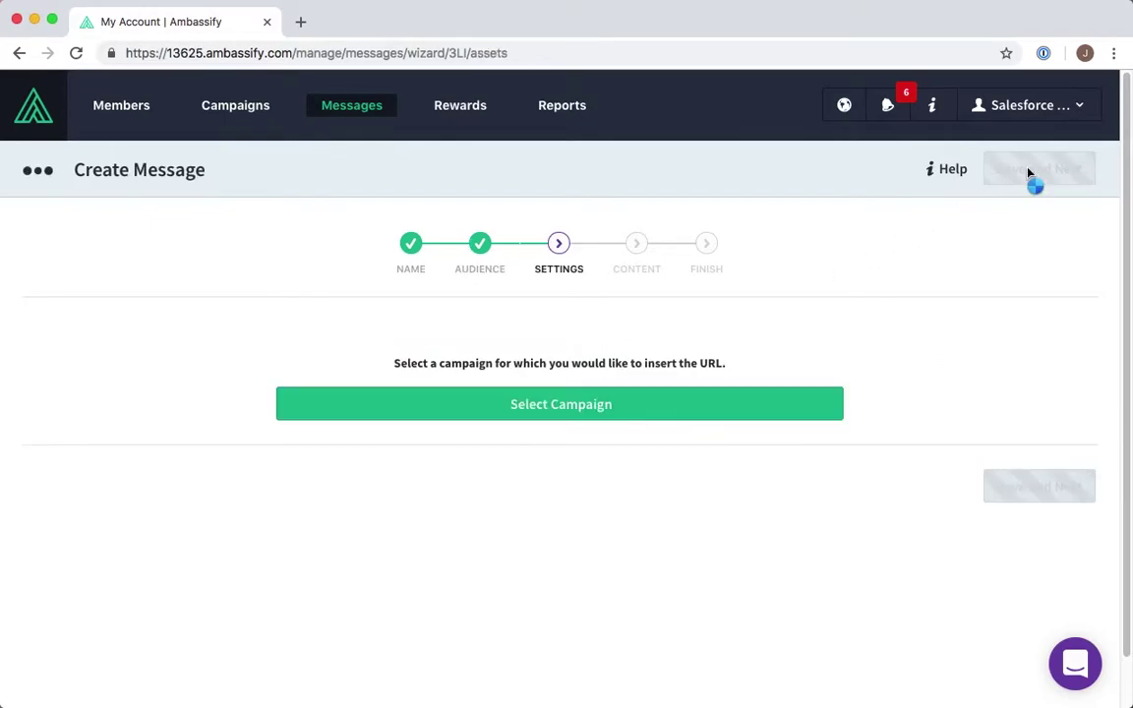
- Link the first affiliate-links campaign through its Landing Page and save the settings
{"action": "left_click", "coordinate": [577, 420]}
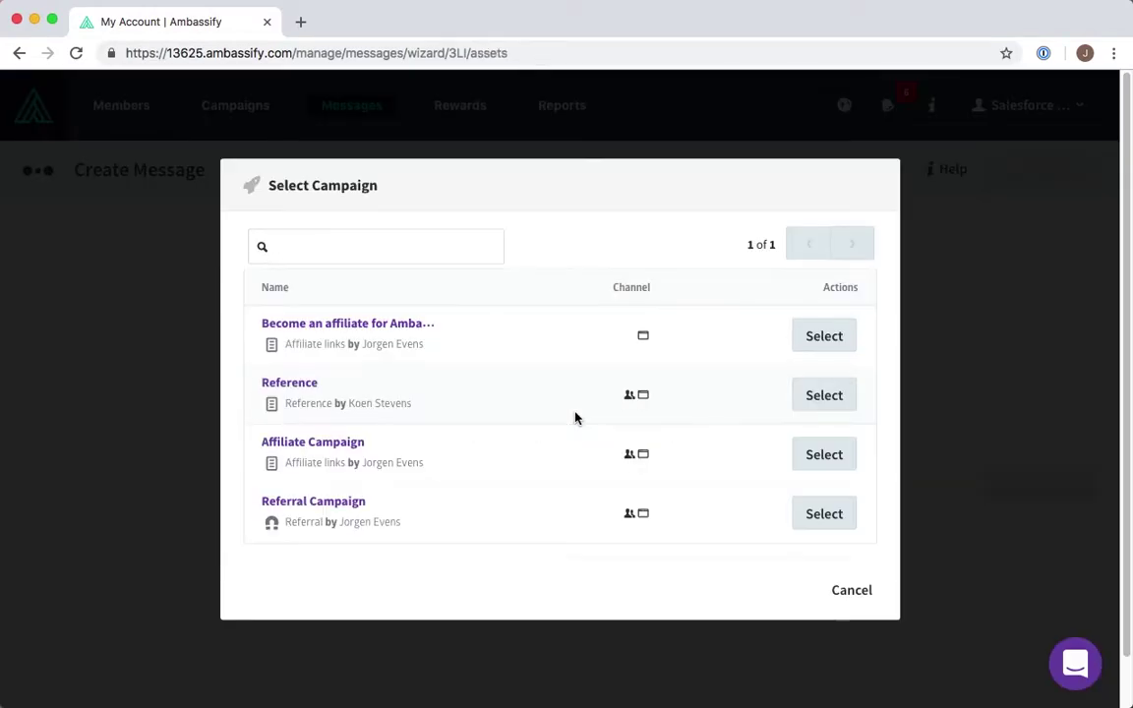
{"action": "left_click", "coordinate": [818, 337]}
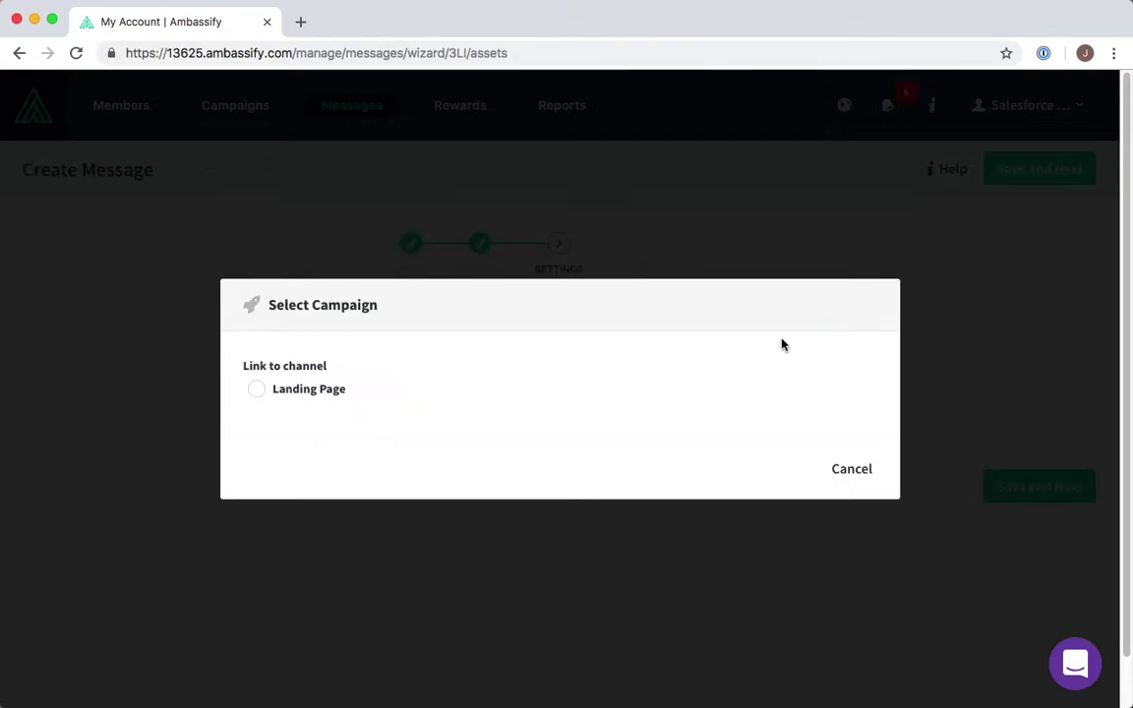
{"action": "left_click", "coordinate": [258, 390]}
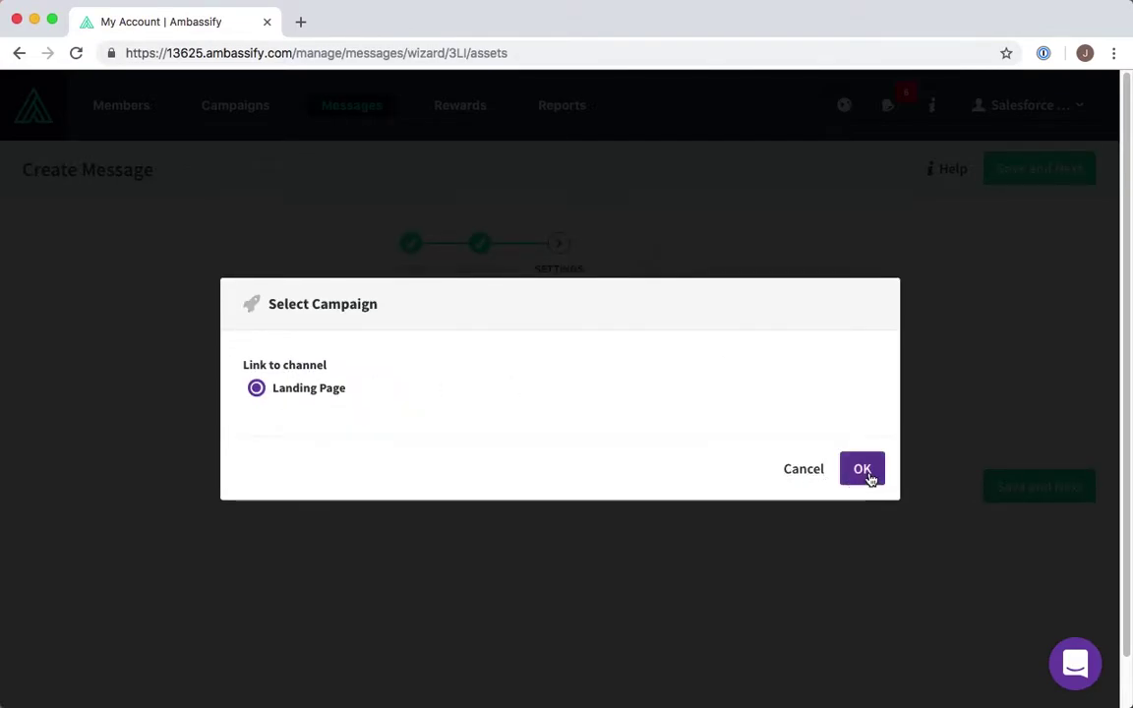
{"action": "left_click", "coordinate": [865, 473]}
{"action": "left_click", "coordinate": [1020, 553]}
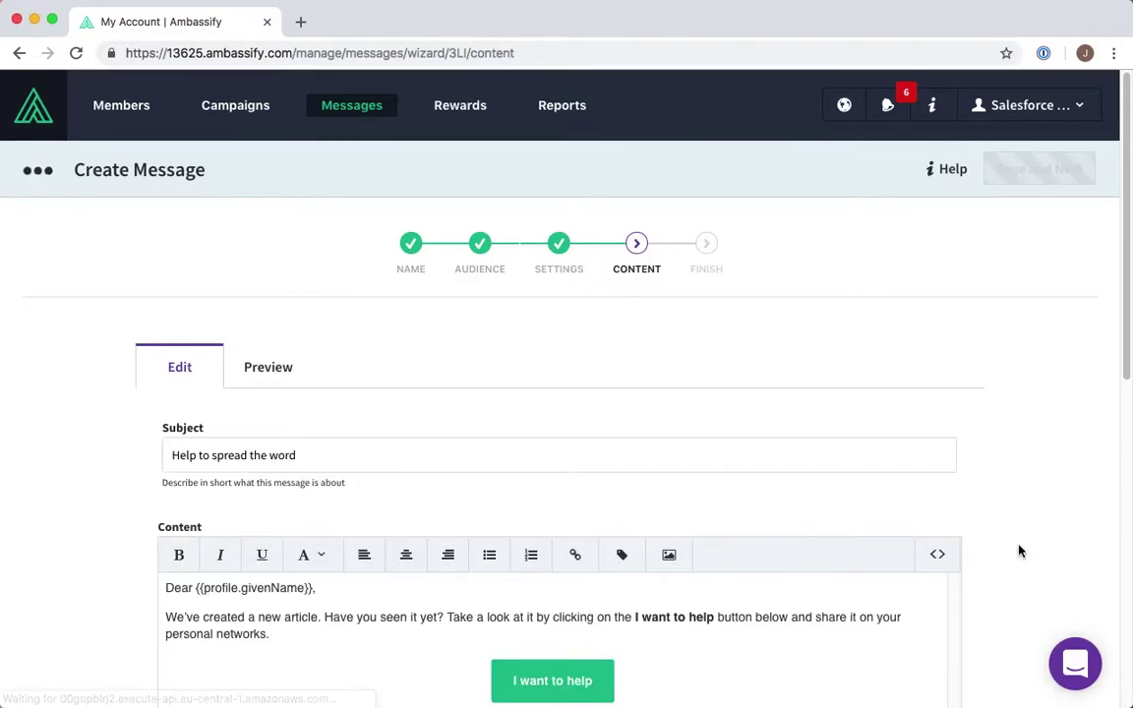
- Replace the message subject with 'Become an affiliate for Ambassify!'
{"action": "left_click", "coordinate": [394, 455]}
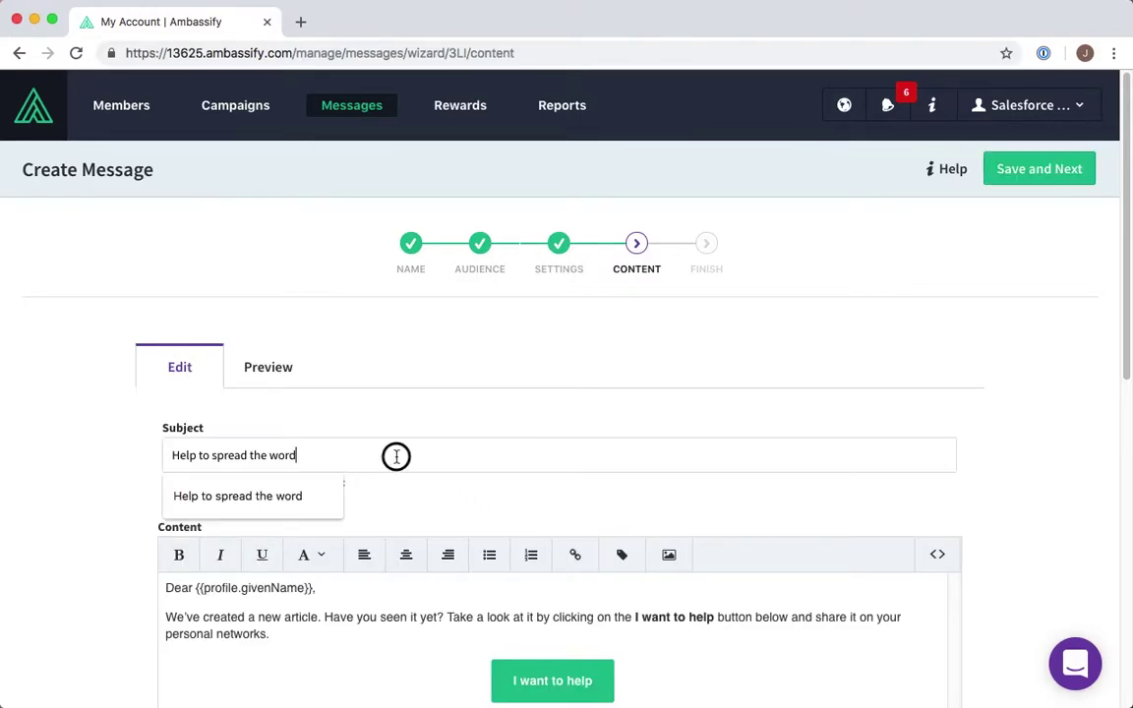
{"action": "key", "text": "super+a"}
{"action": "key", "text": "BackSpace"}
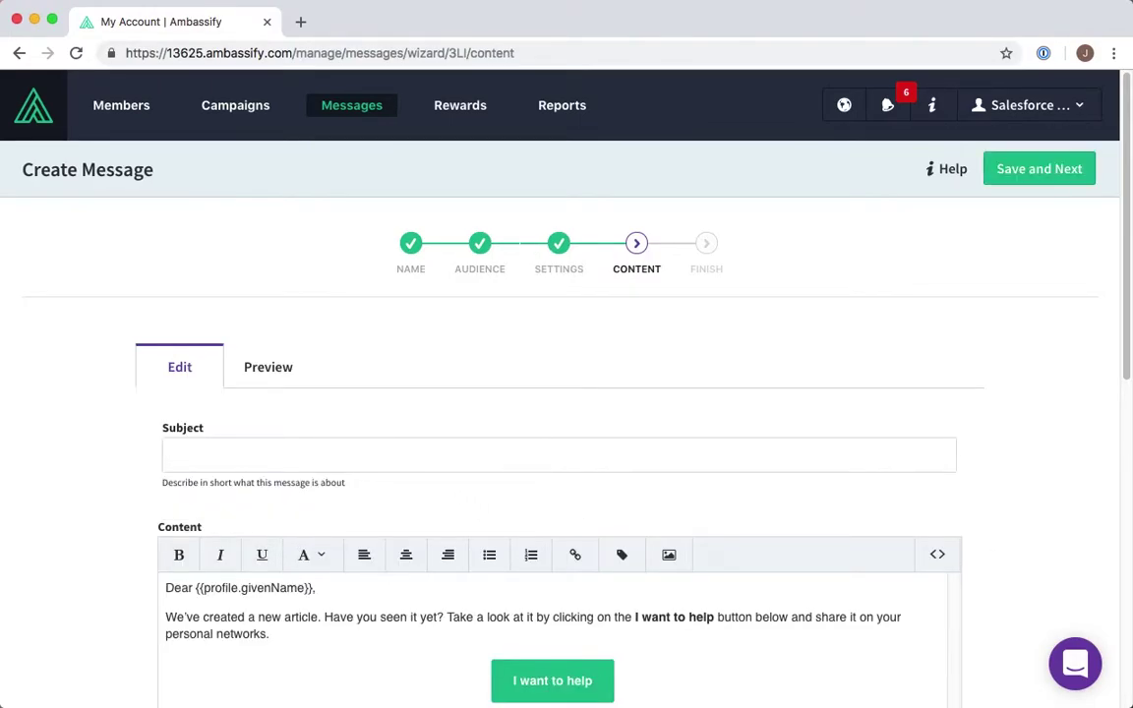
{"action": "type", "text": "B"}
{"action": "left_click", "coordinate": [341, 491]}
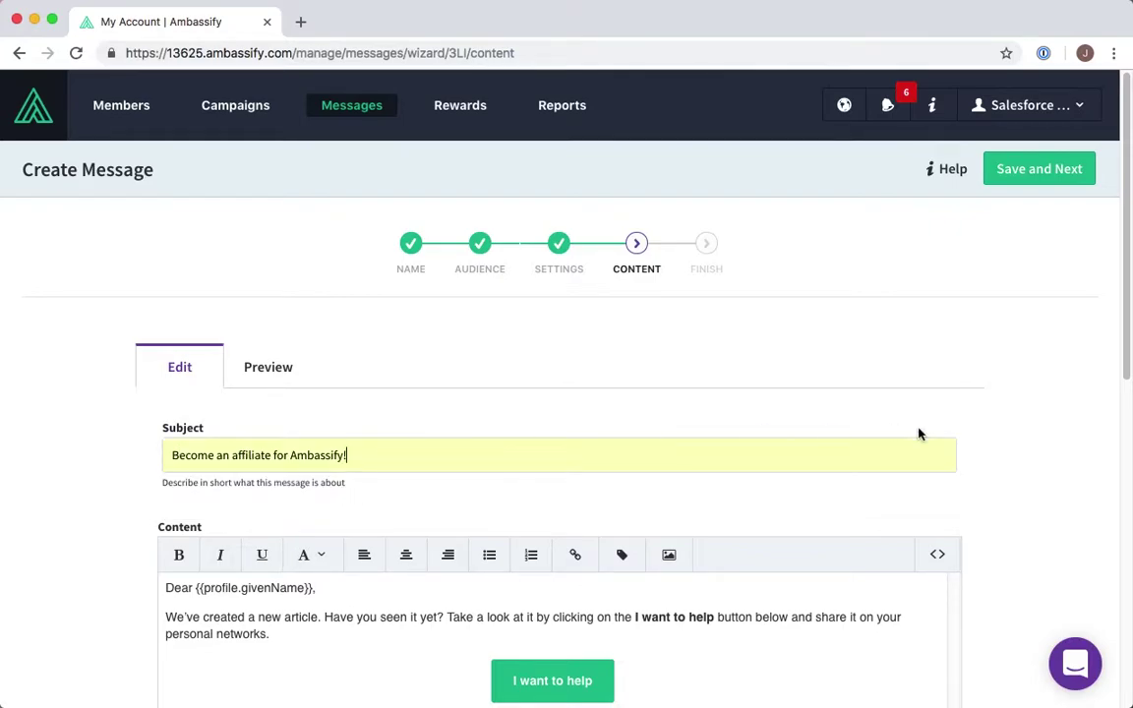
{"action": "scroll", "coordinate": [1013, 472], "scroll_direction": "down", "scroll_amount": 5}
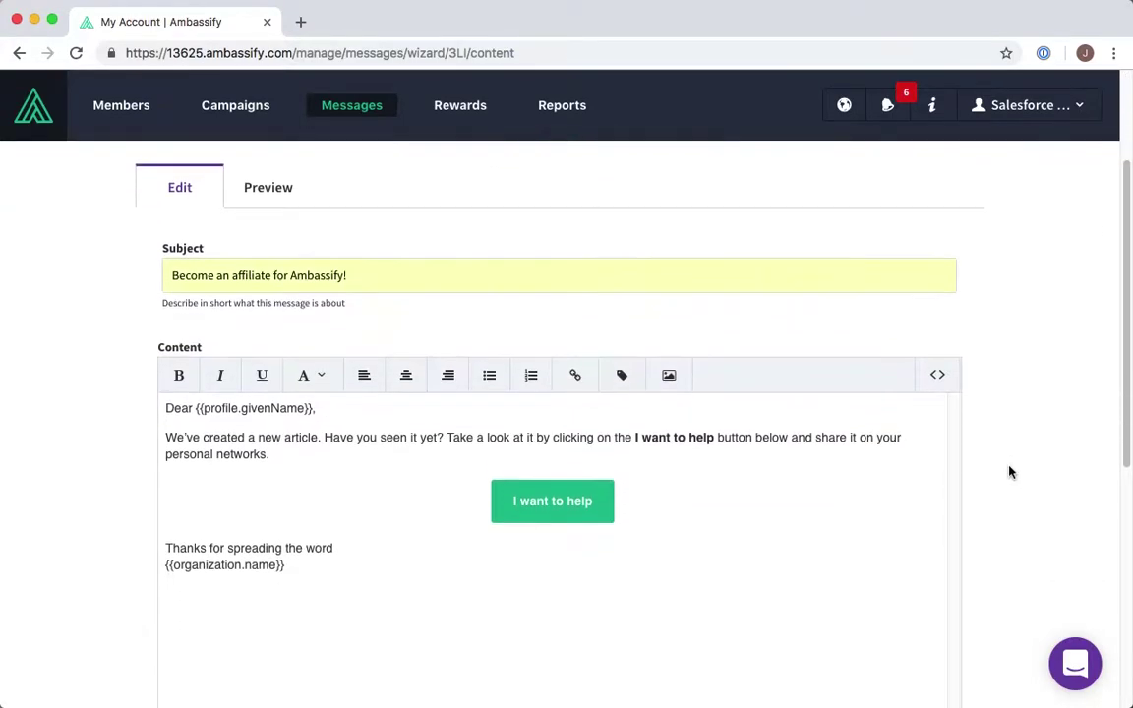
{"action": "scroll", "coordinate": [1009, 473], "scroll_direction": "down", "scroll_amount": 3}
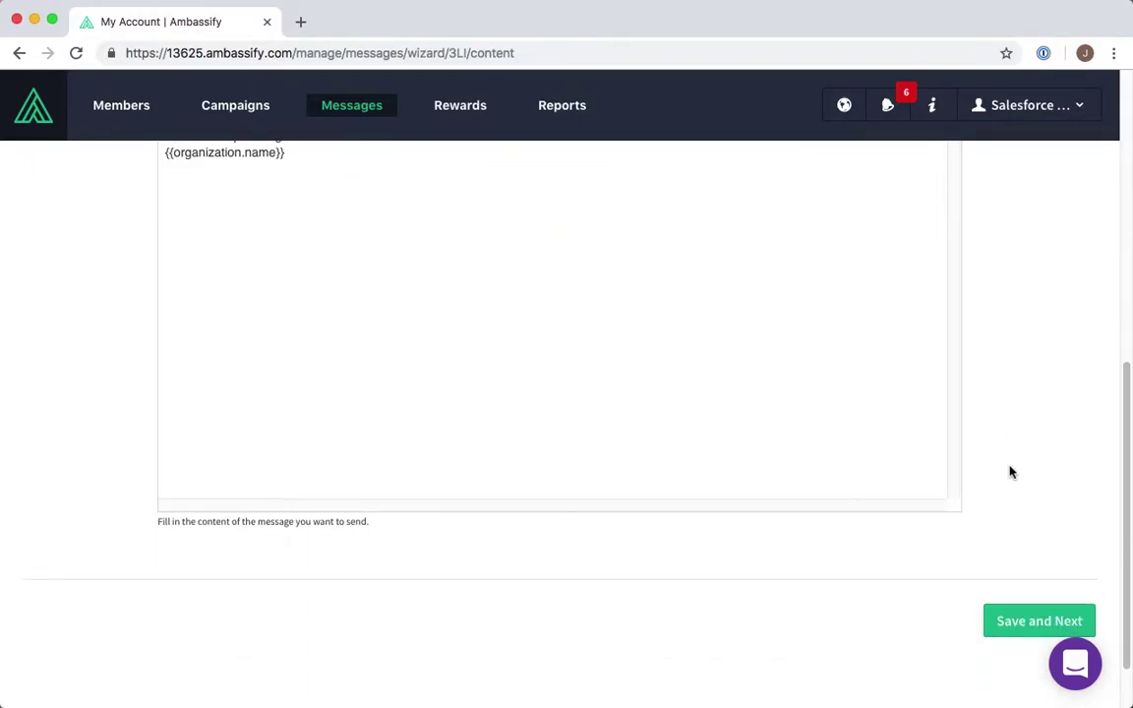
{"action": "scroll", "coordinate": [1009, 473], "scroll_direction": "up", "scroll_amount": 3}
{"action": "scroll", "coordinate": [1009, 473], "scroll_direction": "up", "scroll_amount": 3}
- Preview the personalised email as recipients will see it
{"action": "left_click", "coordinate": [252, 253]}
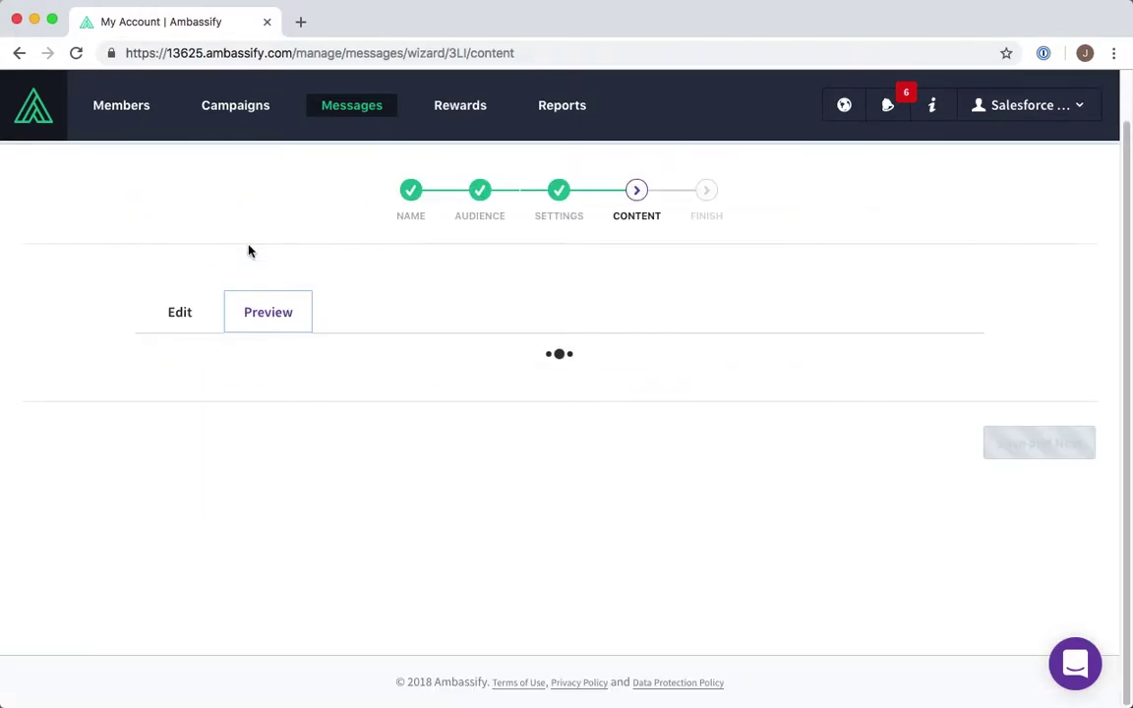
{"action": "scroll", "coordinate": [916, 399], "scroll_direction": "down", "scroll_amount": 1}
{"action": "scroll", "coordinate": [920, 405], "scroll_direction": "down", "scroll_amount": 1}
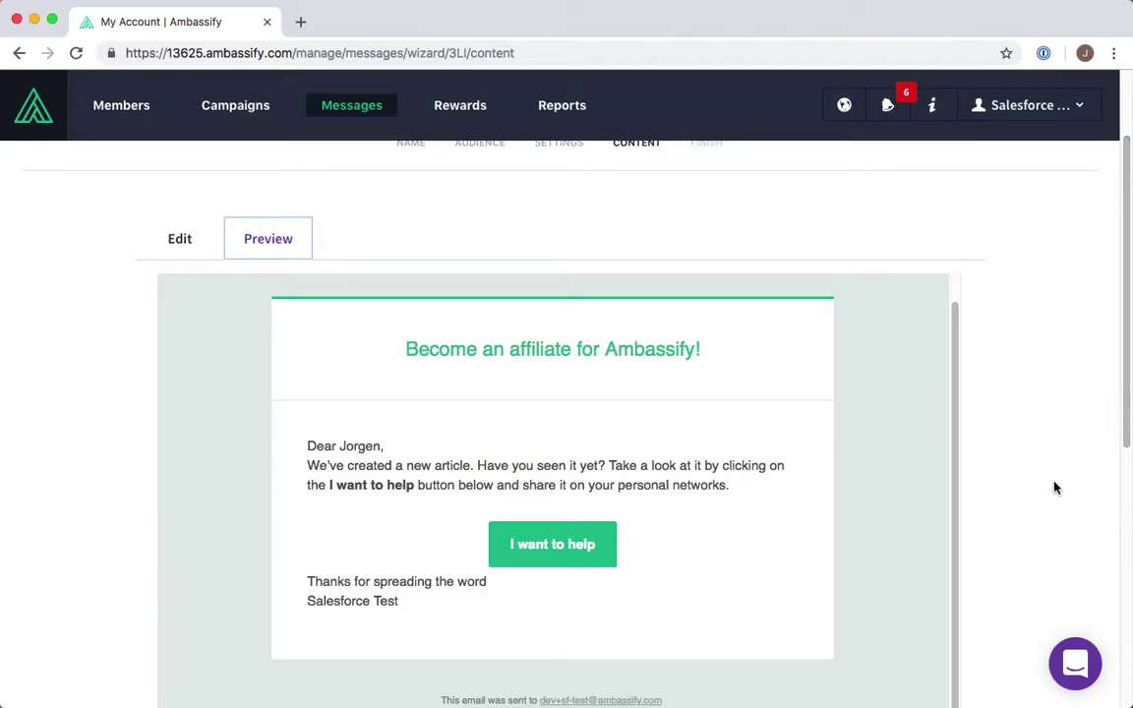
{"action": "scroll", "coordinate": [1055, 488], "scroll_direction": "down", "scroll_amount": 5}
- Set the message live and send it to the audience
{"action": "left_click", "coordinate": [1037, 582]}
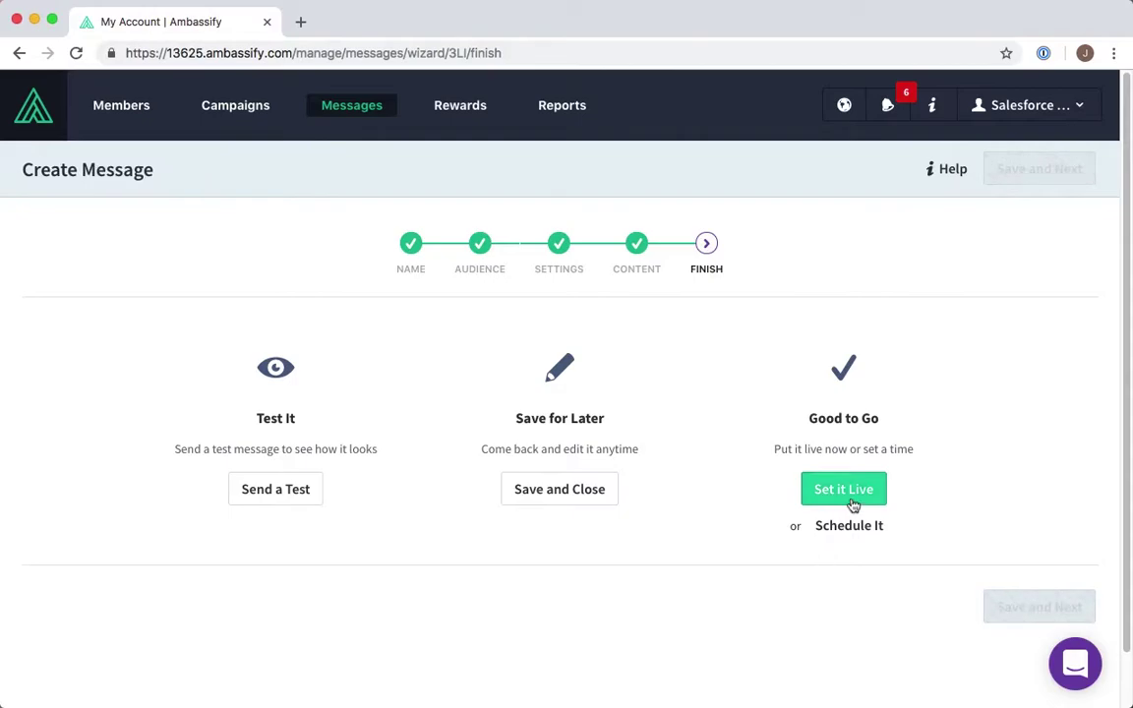
{"action": "left_click", "coordinate": [857, 493]}
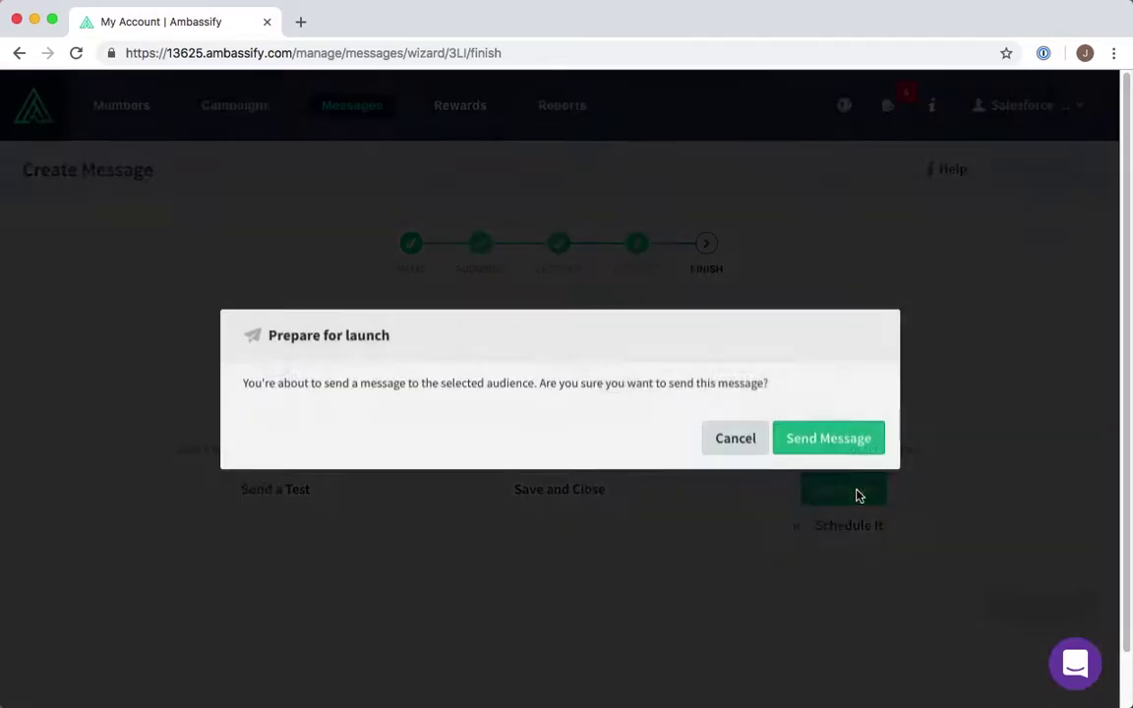
{"action": "left_click", "coordinate": [846, 447]}
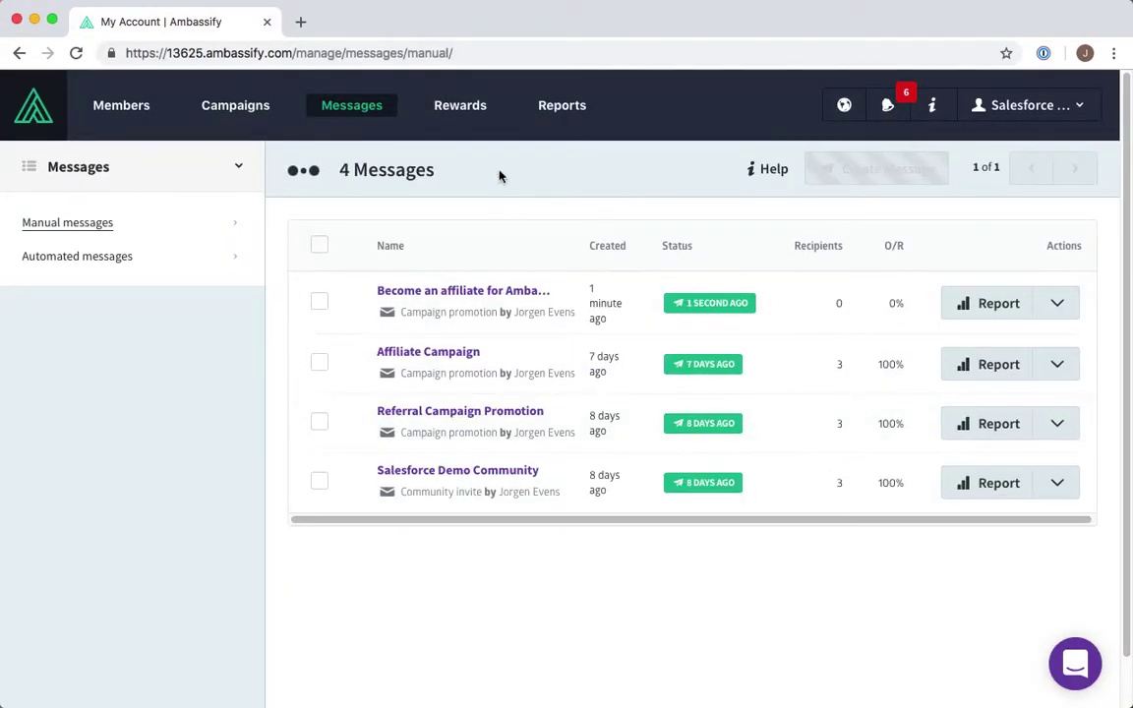
- Open Gmail in a new tab and confirm the refreshed report shows 1 delivered, 0 opened
{"action": "left_click", "coordinate": [301, 22]}
{"action": "type", "text": "gmail.com"}
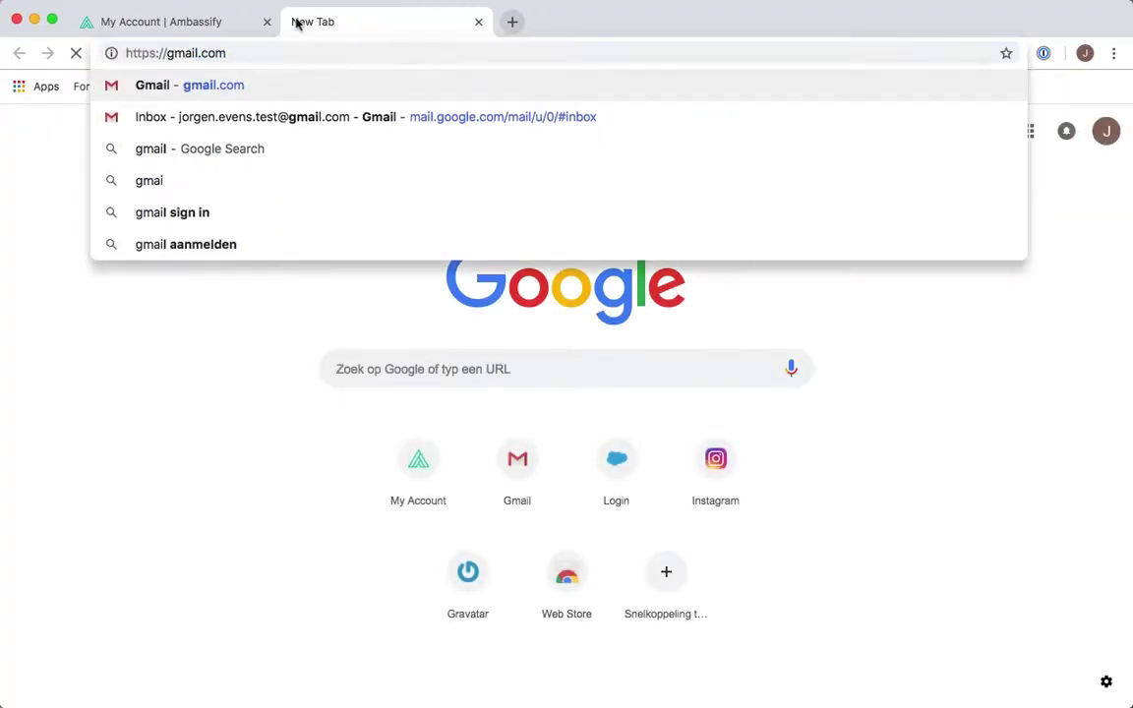
{"action": "key", "text": "Return"}
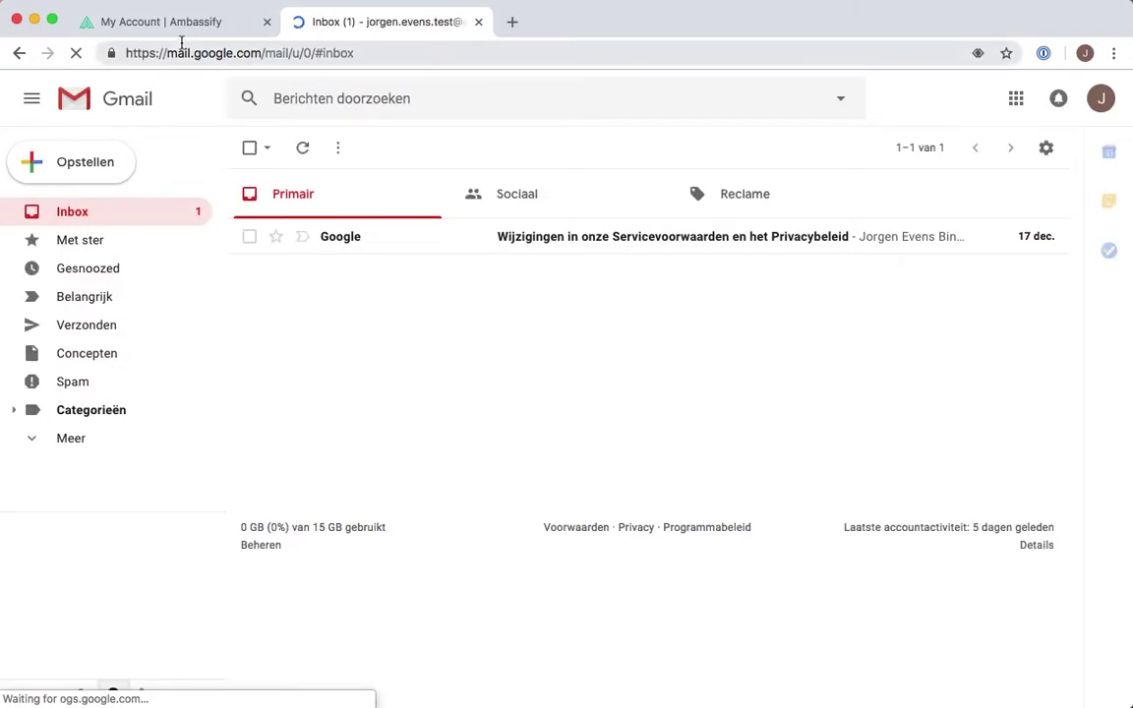
{"action": "left_click", "coordinate": [177, 23]}
{"action": "left_click", "coordinate": [77, 55]}
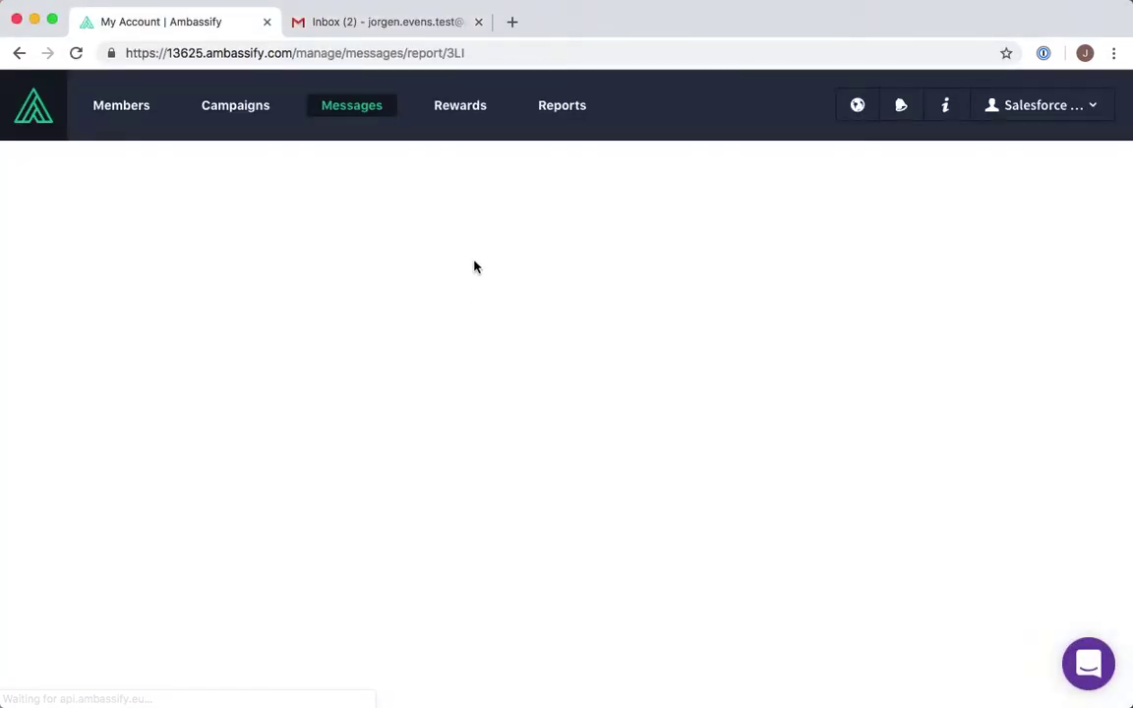
{"action": "scroll", "coordinate": [531, 399], "scroll_direction": "down", "scroll_amount": 3}
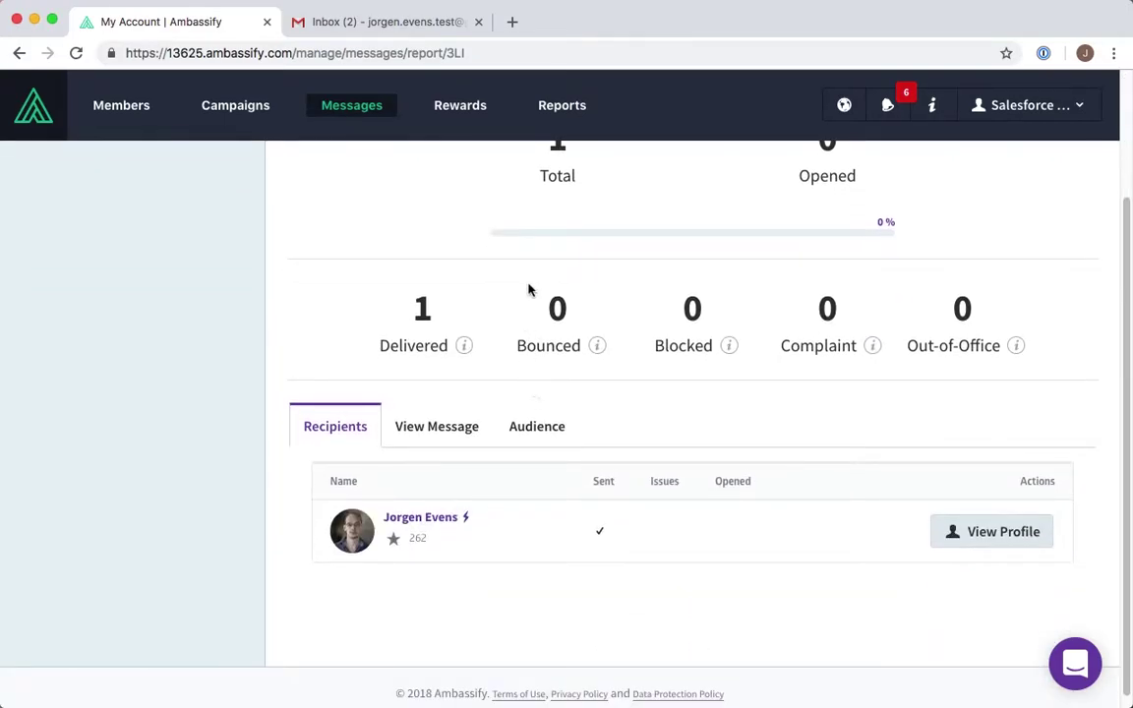
{"action": "scroll", "coordinate": [528, 290], "scroll_direction": "up", "scroll_amount": 2}
{"action": "left_click", "coordinate": [378, 24]}
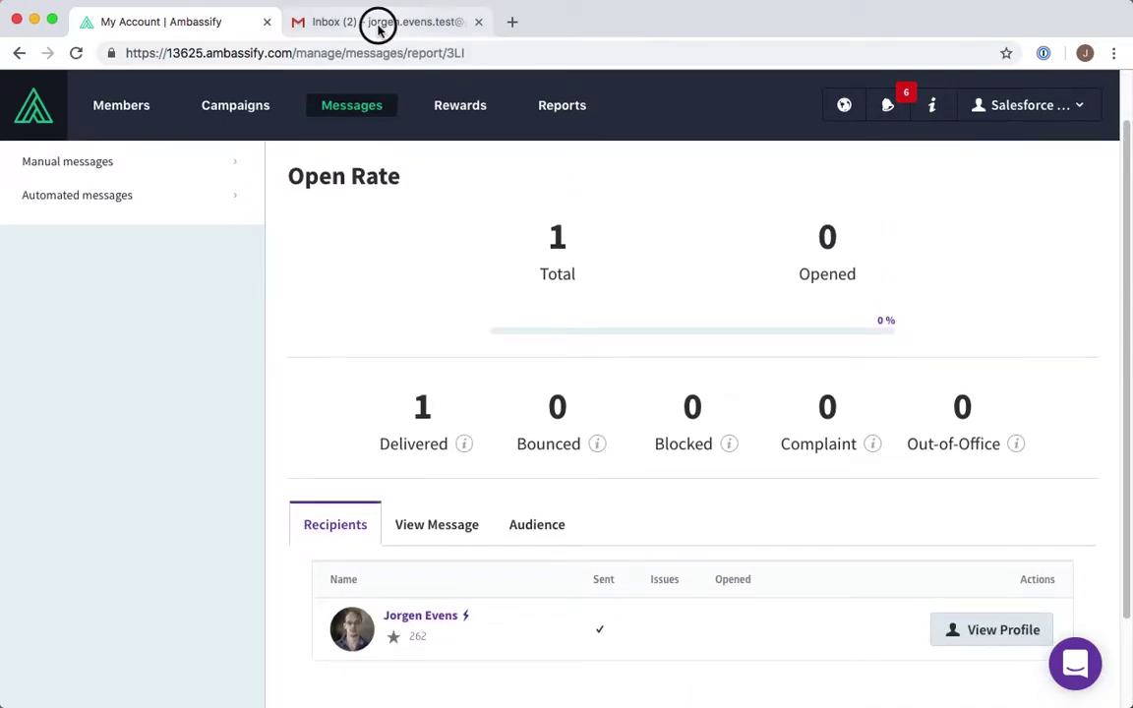
- Open the Salesforce Test email and follow its 'I want to help' link
{"action": "left_click", "coordinate": [557, 241]}
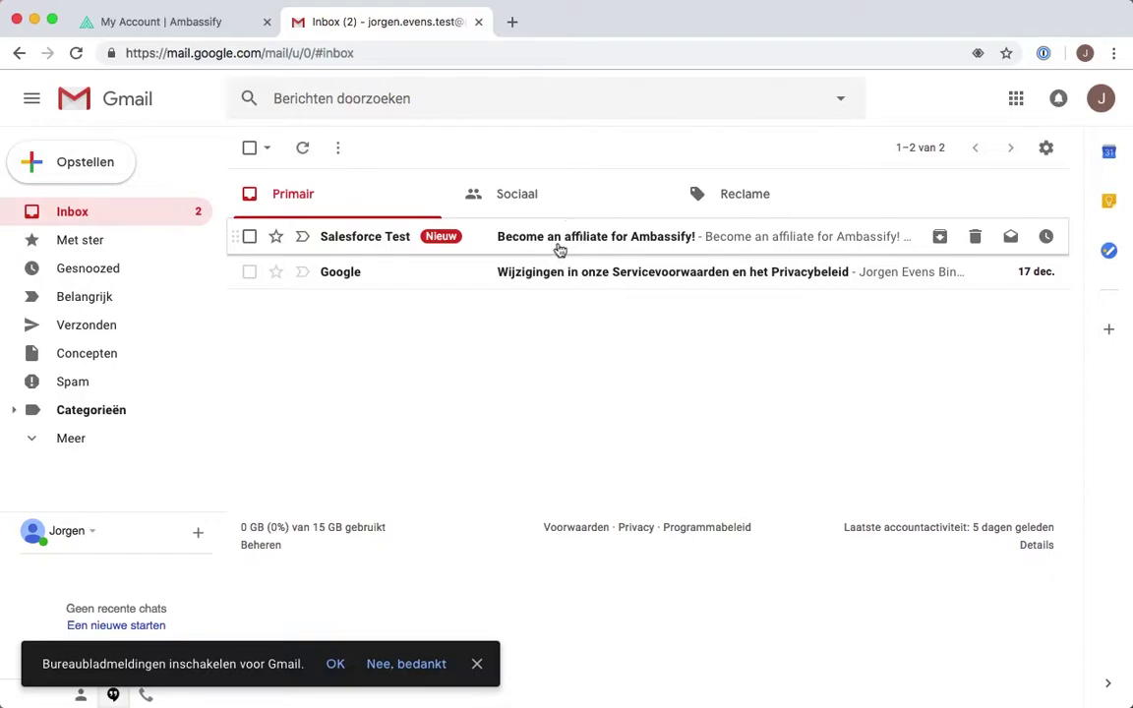
{"action": "scroll", "coordinate": [592, 400], "scroll_direction": "down", "scroll_amount": 3}
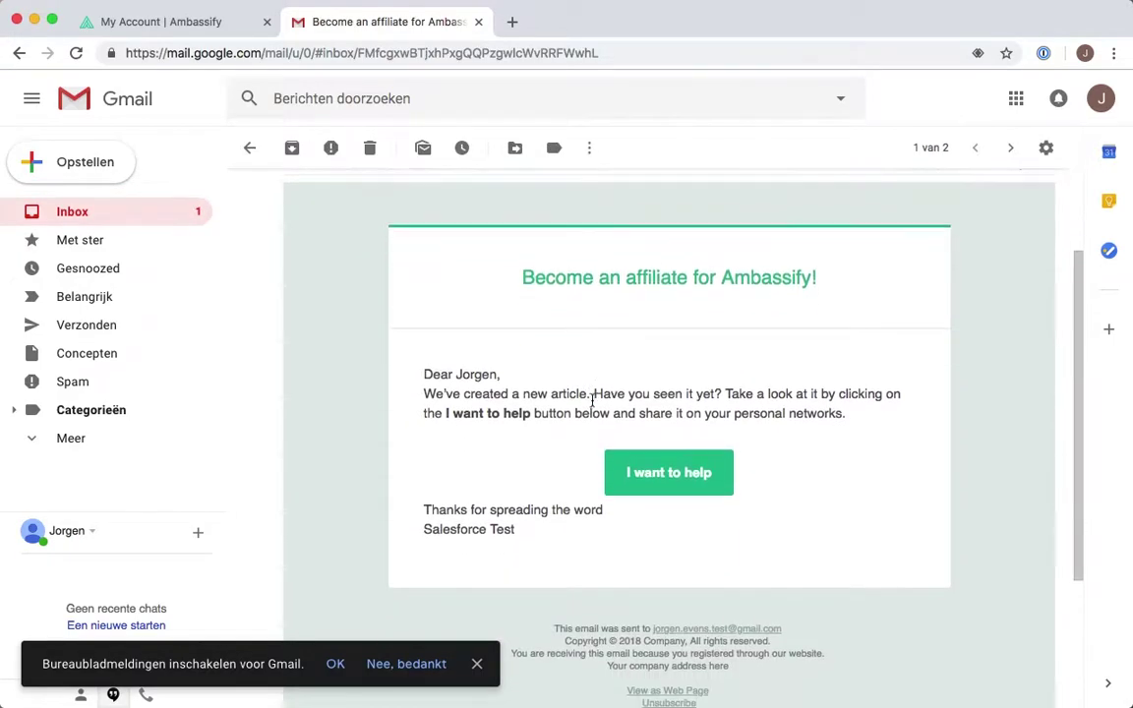
{"action": "left_click", "coordinate": [663, 444]}
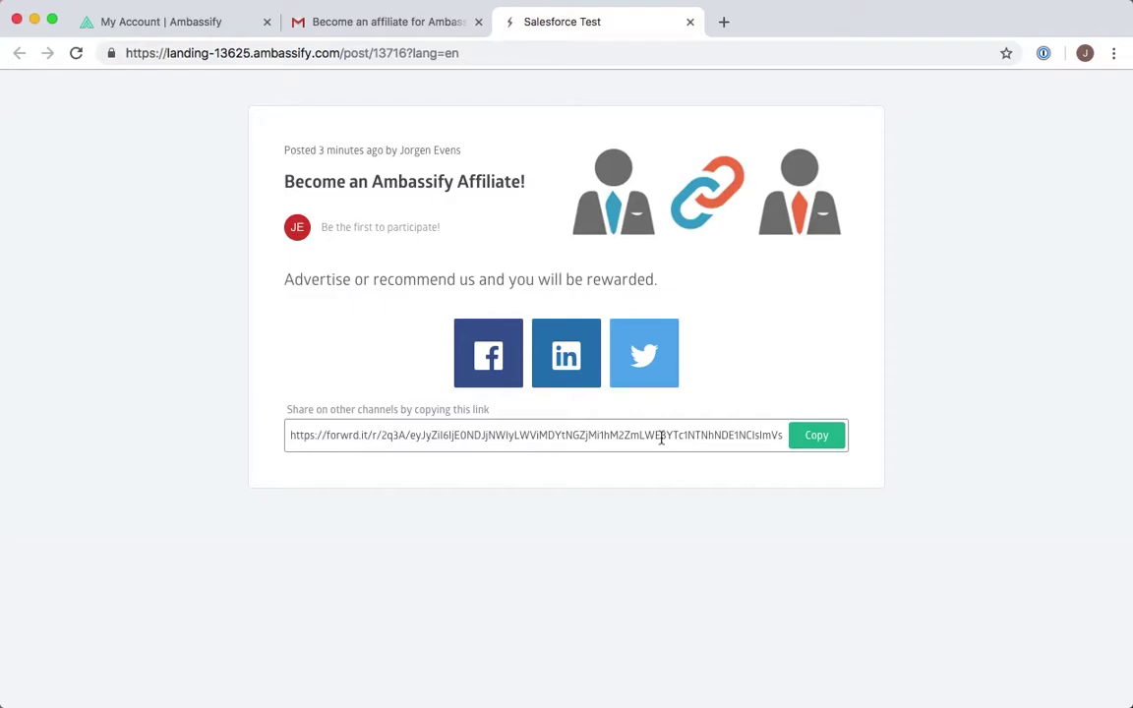
- Select the personal share link on the Ambassify landing page and copy it to the clipboard
{"action": "left_click", "coordinate": [822, 438]}
{"action": "left_click", "coordinate": [733, 435]}
{"action": "left_click", "coordinate": [733, 435]}
{"action": "left_click", "coordinate": [832, 440]}
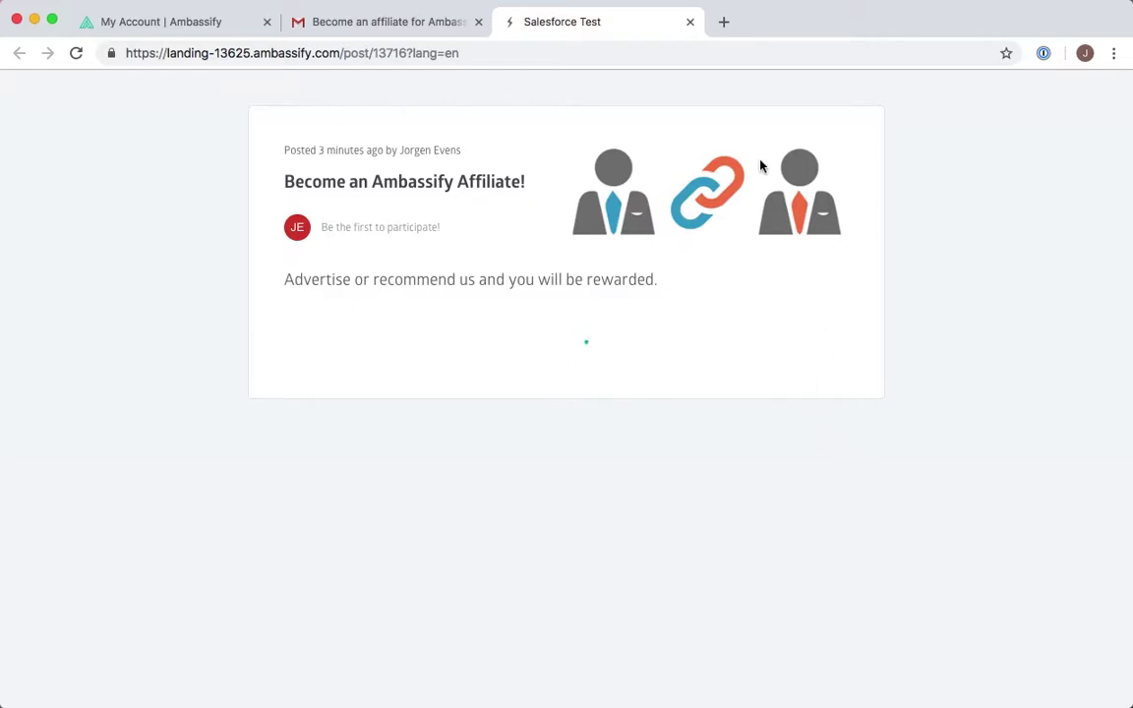
- Back in Ambassify, open the new affiliate-links campaign from the Campaigns list
{"action": "left_click", "coordinate": [183, 22]}
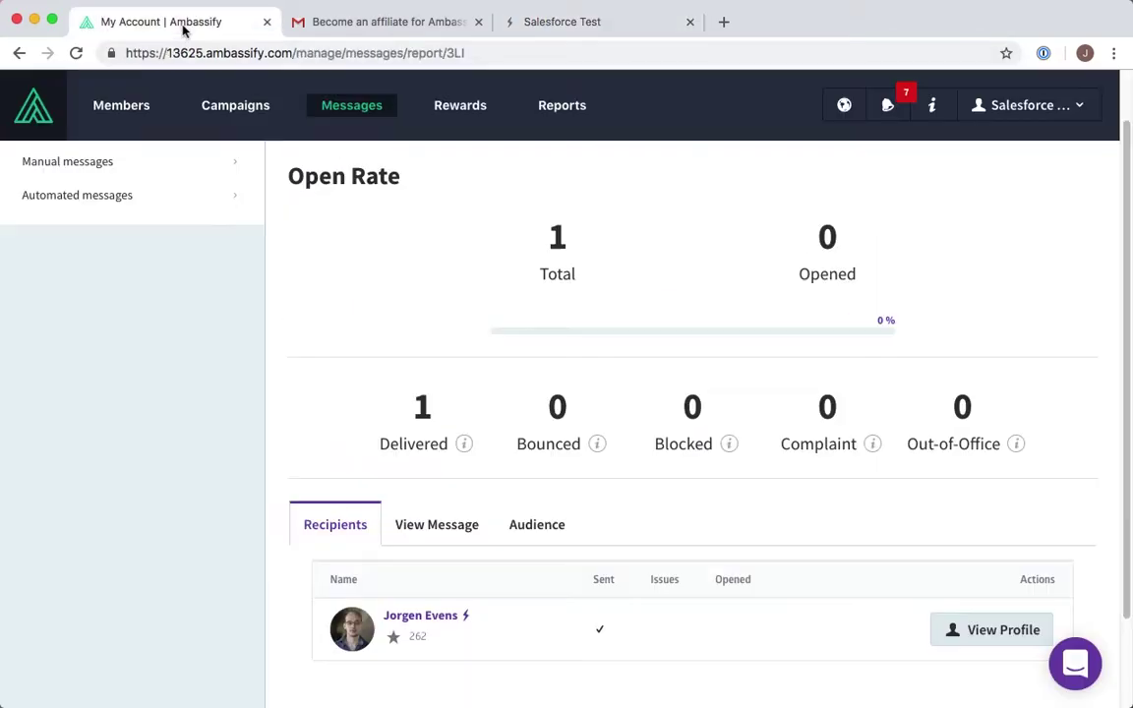
{"action": "left_click", "coordinate": [227, 118]}
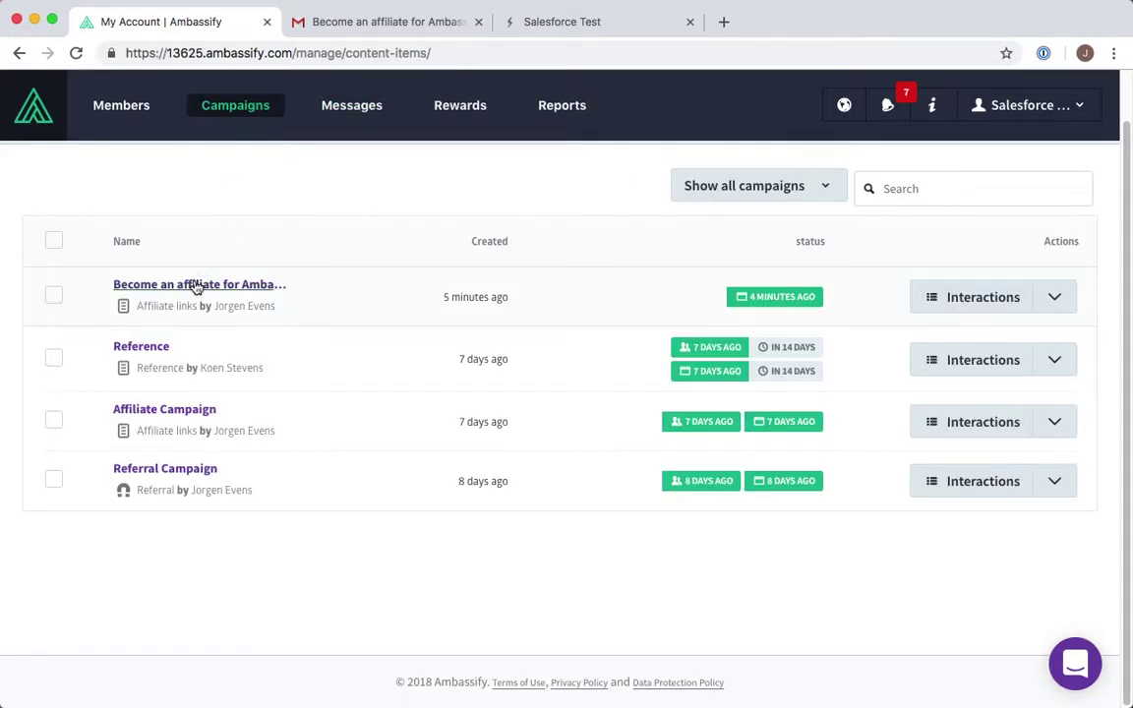
{"action": "left_click", "coordinate": [196, 286]}
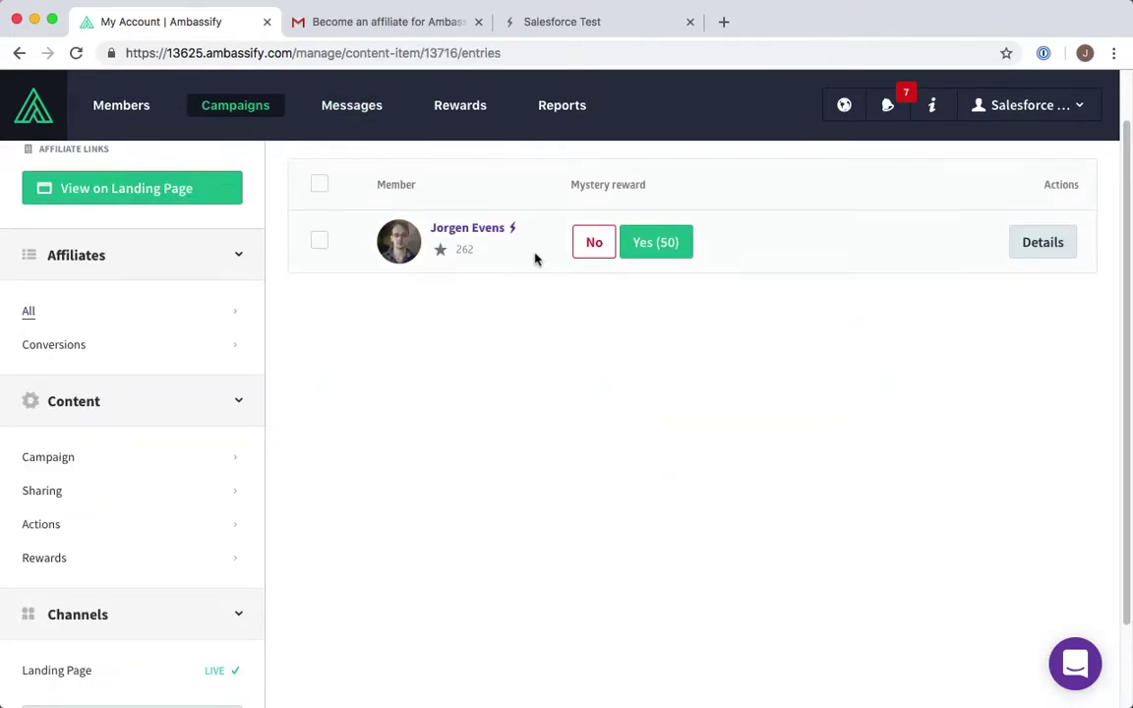
- Review the affiliate's details (1 point, shared forwrd.it link), then return to All Interactions
{"action": "left_click", "coordinate": [1057, 255]}
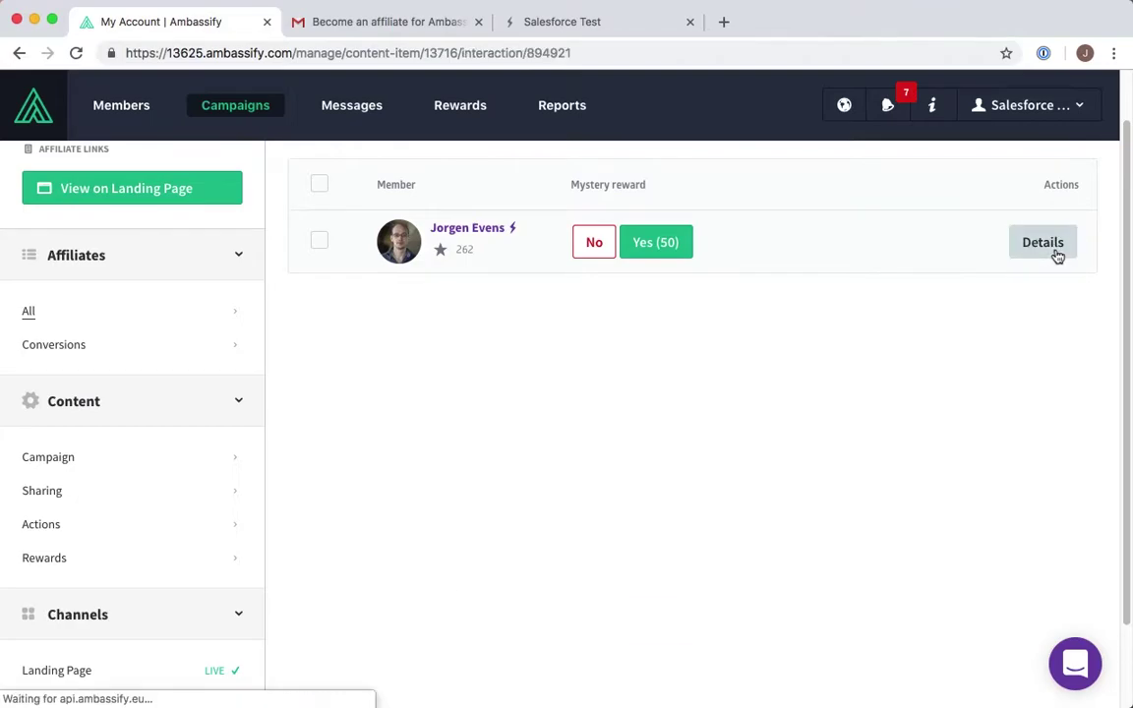
{"action": "scroll", "coordinate": [907, 457], "scroll_direction": "down", "scroll_amount": 1}
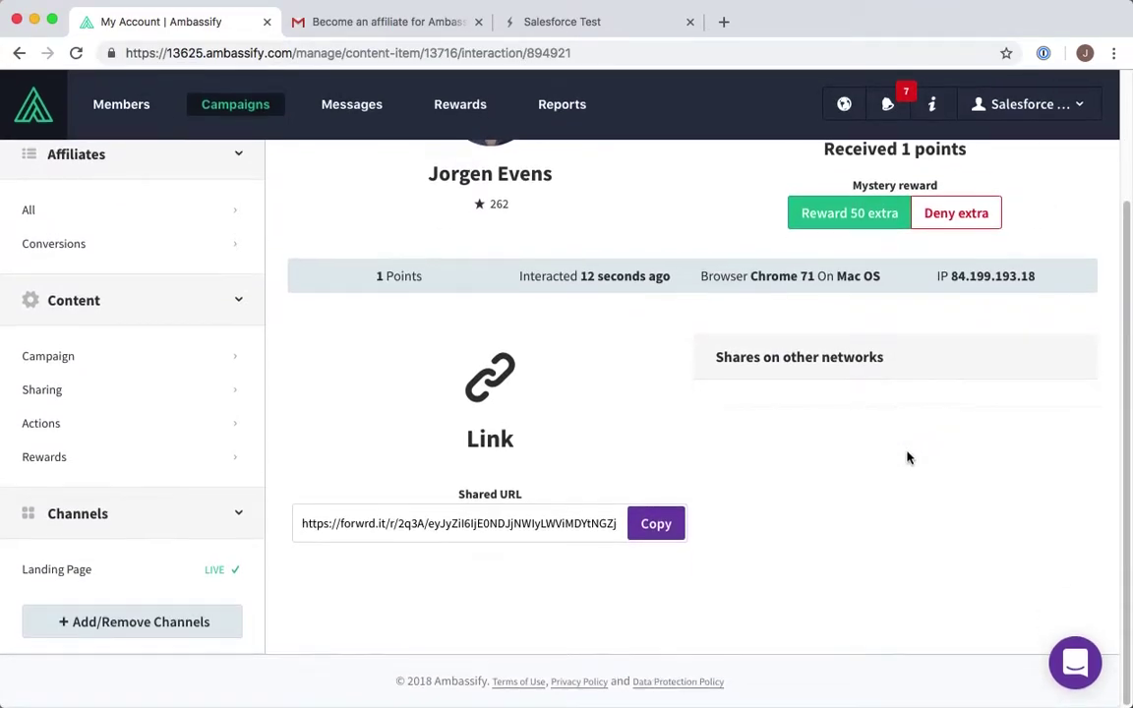
{"action": "scroll", "coordinate": [908, 457], "scroll_direction": "up", "scroll_amount": 4}
{"action": "left_click", "coordinate": [930, 168]}
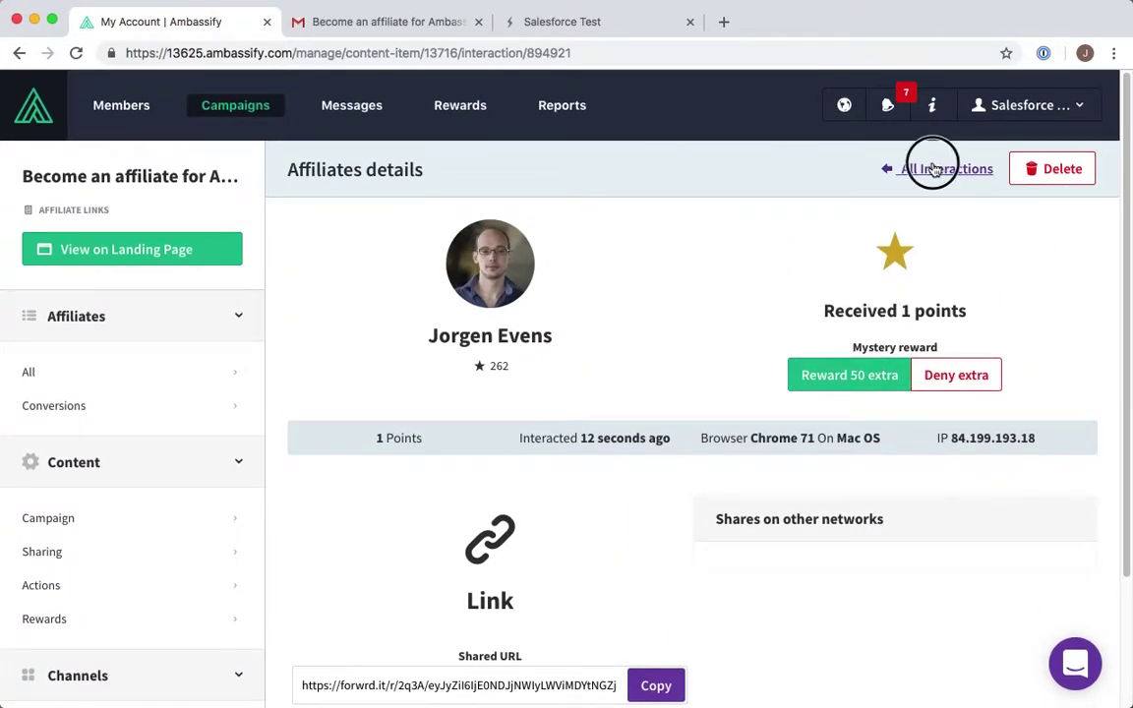
- Load the copied affiliate share link in a new browser tab
{"action": "left_click", "coordinate": [723, 22]}
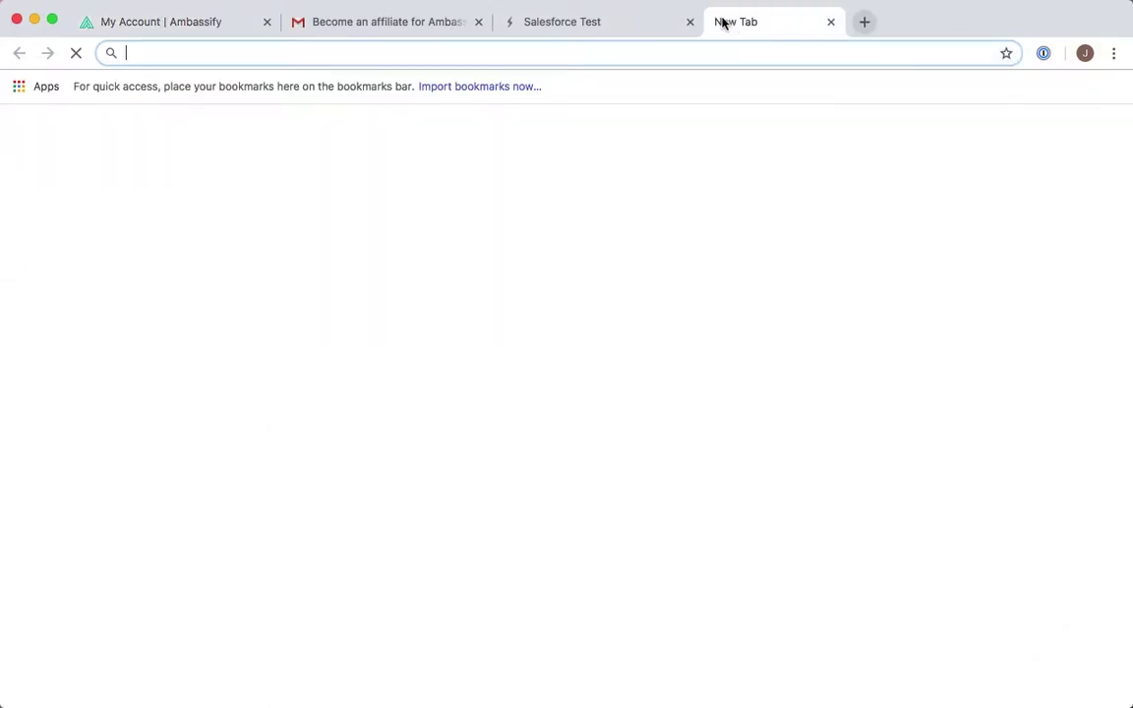
{"action": "key", "text": "super+v"}
{"action": "key", "text": "Return"}
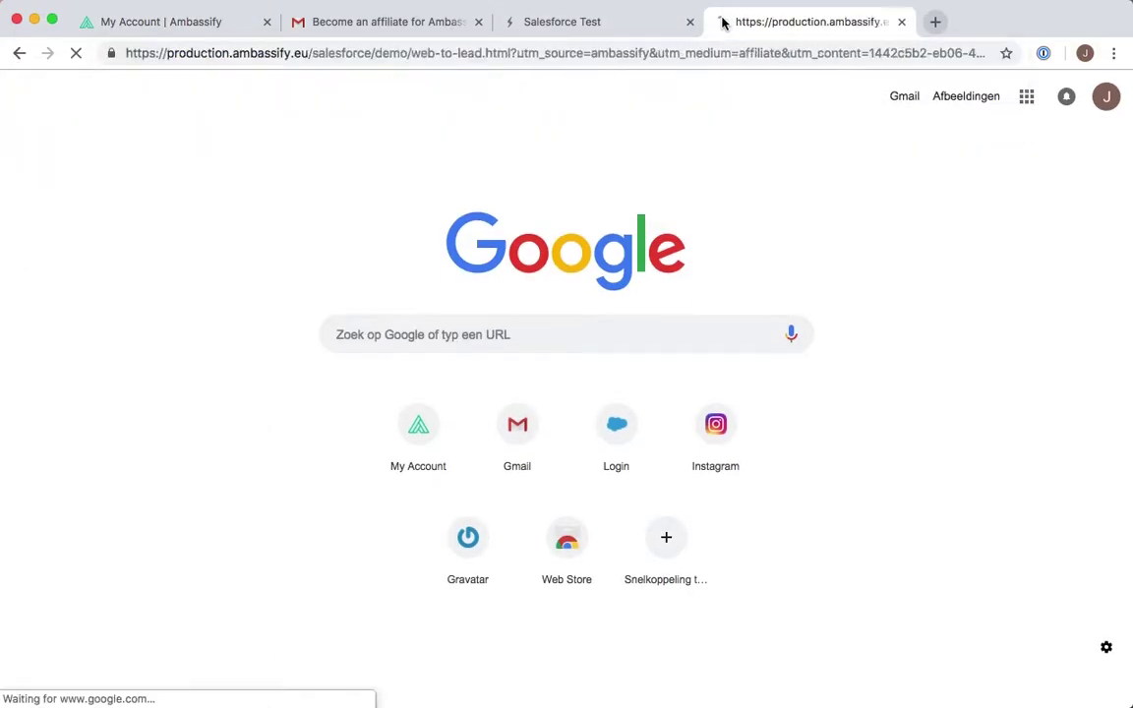
- Submit the Web-to-Lead form as Test User of TestCompany with a test email address
{"action": "left_click", "coordinate": [548, 170]}
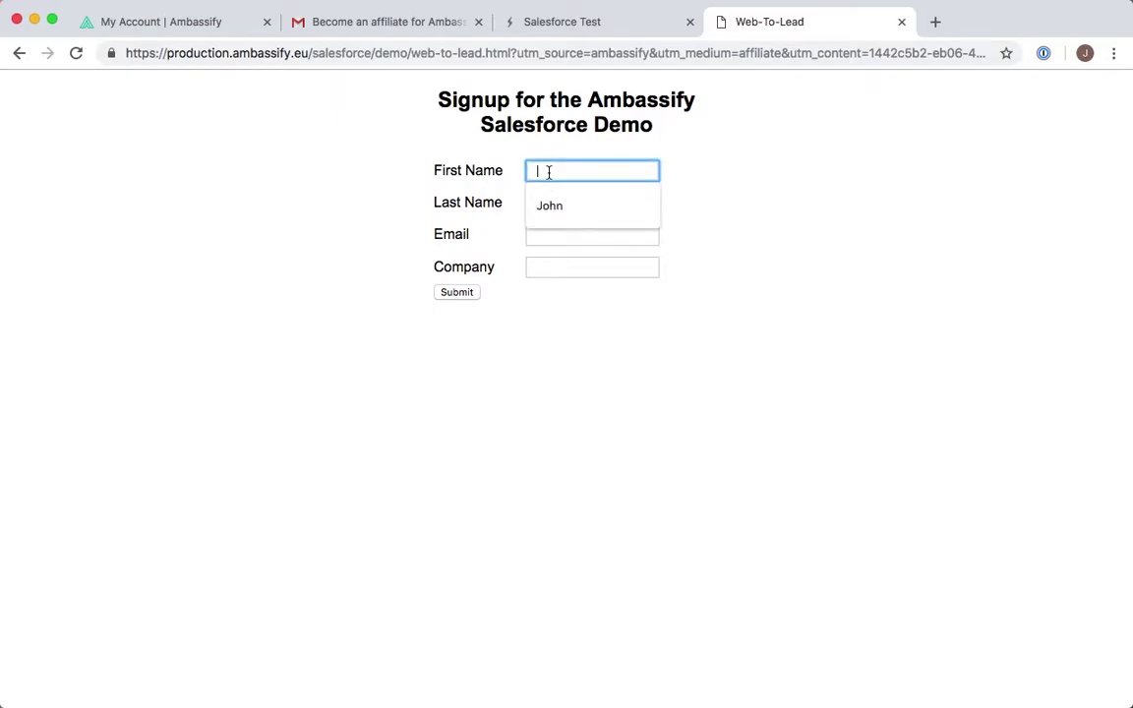
{"action": "type", "text": "Test"}
{"action": "key", "text": "Tab"}
{"action": "type", "text": "User"}
{"action": "key", "text": "Tab"}
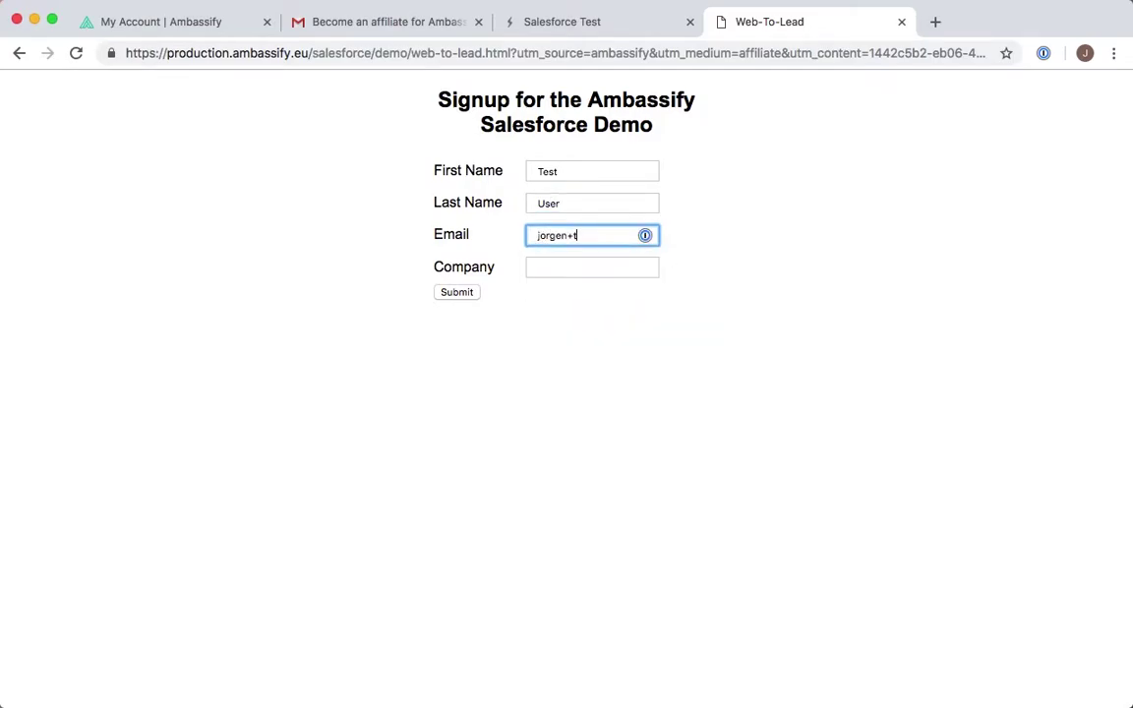
{"action": "key", "text": "Tab"}
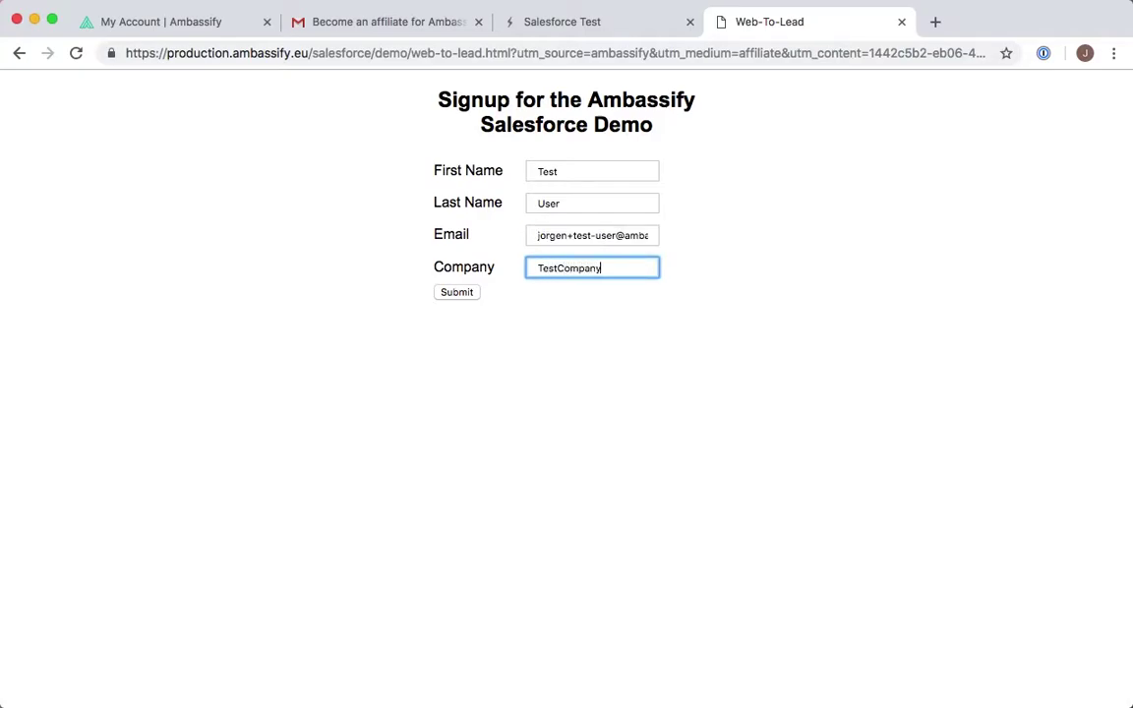
{"action": "left_click", "coordinate": [467, 294]}
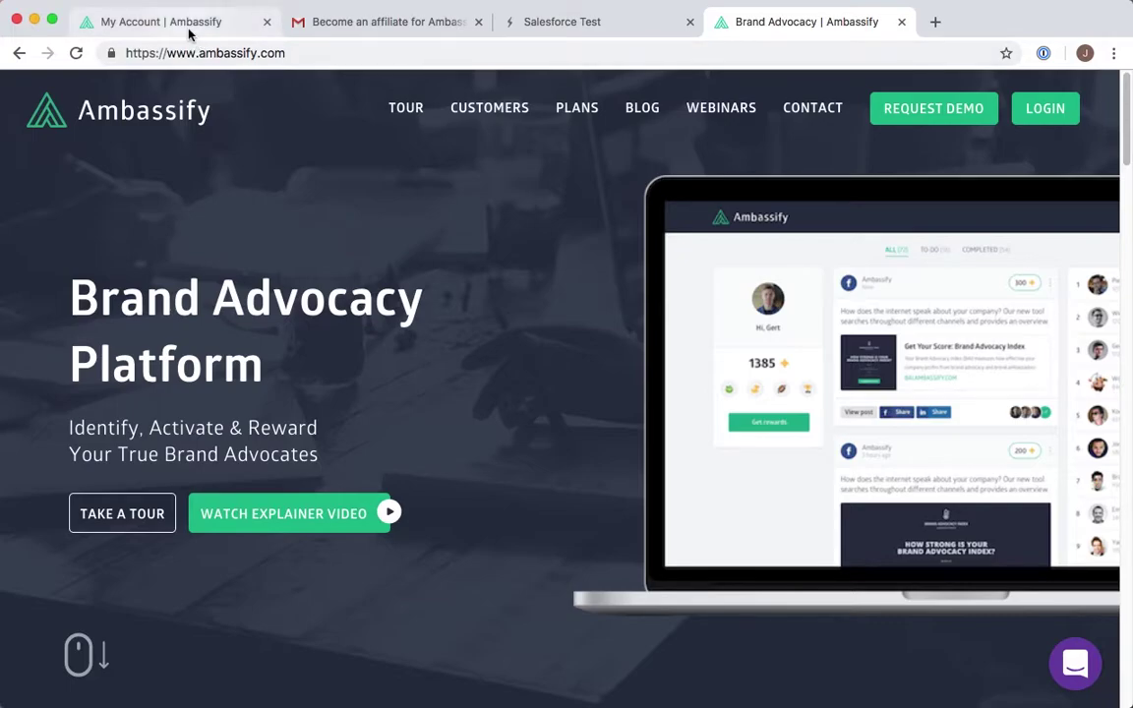
{"action": "left_click", "coordinate": [934, 25]}
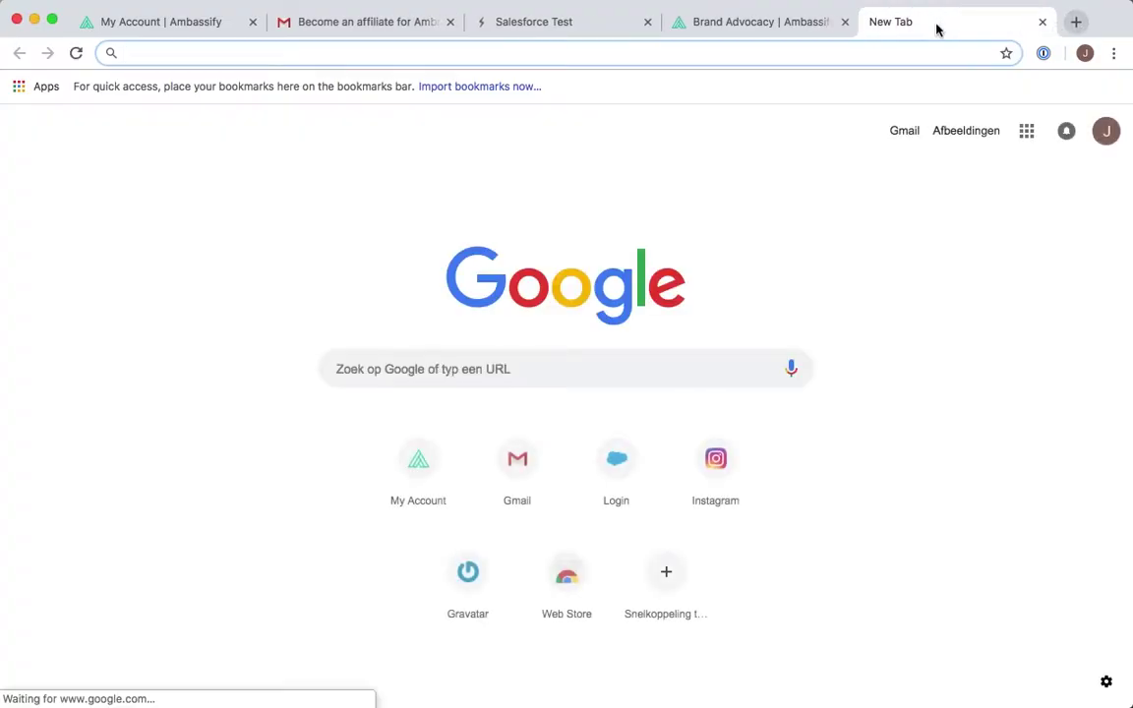
- Open the ambassify-test Salesforce org, dismiss the notification prompt and go to Leads
{"action": "type", "text": "ambassify-test"}
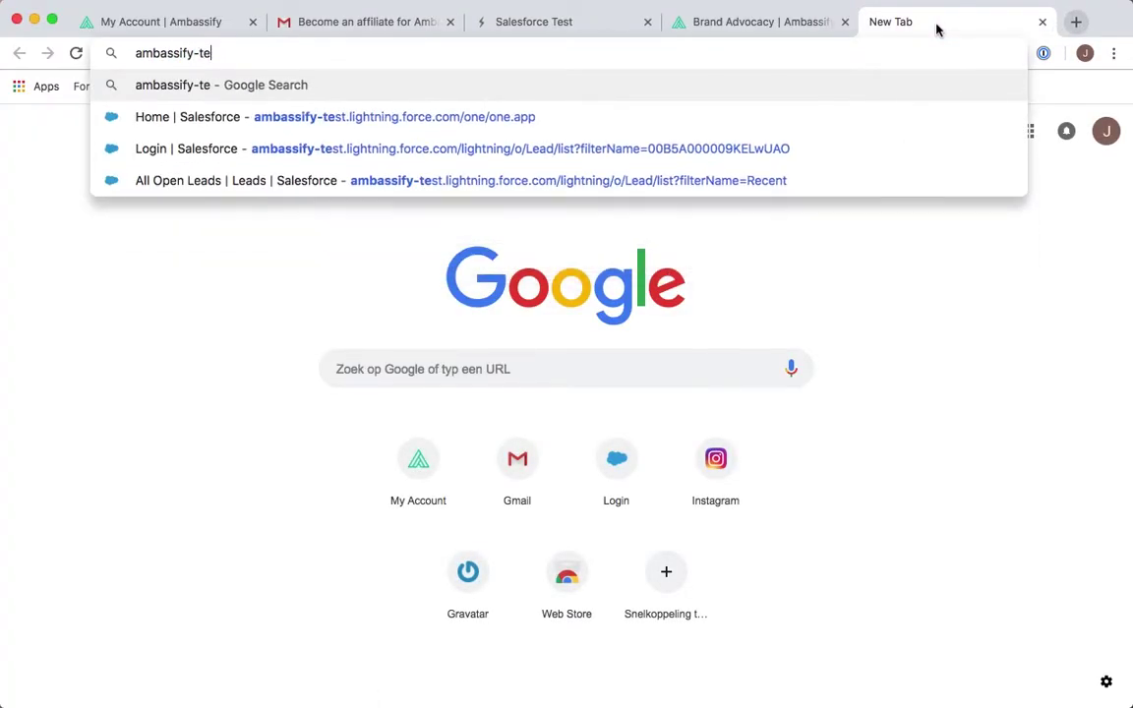
{"action": "key", "text": "Down"}
{"action": "key", "text": "Return"}
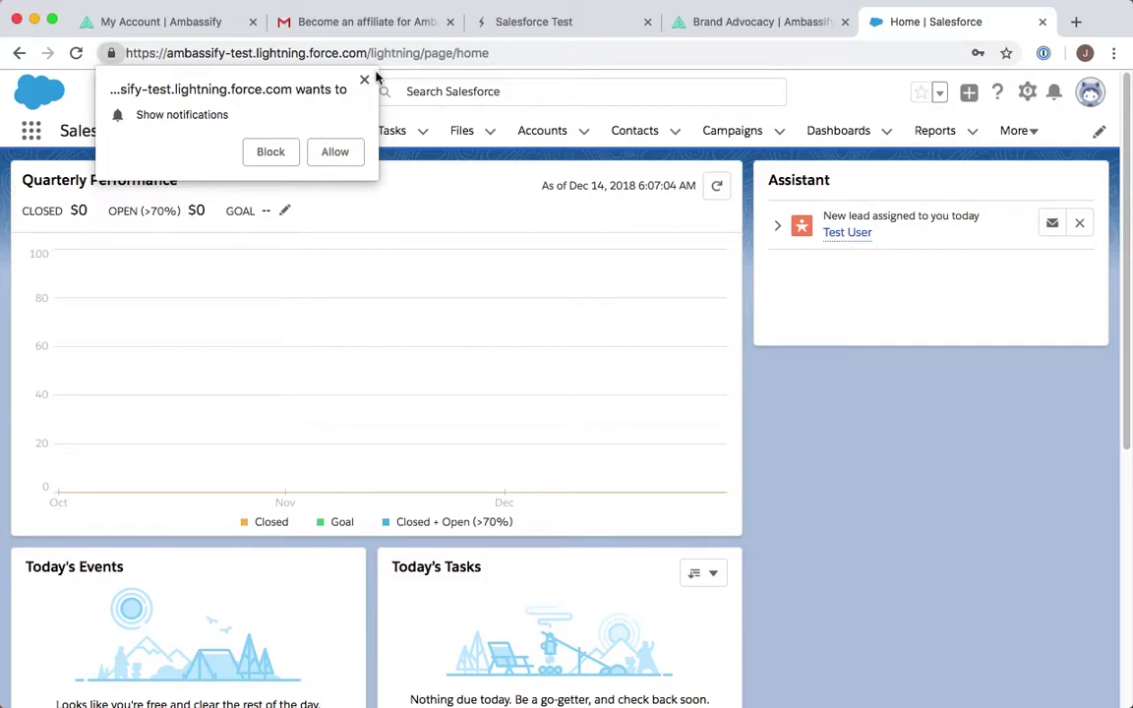
{"action": "left_click", "coordinate": [364, 79]}
{"action": "left_click", "coordinate": [318, 129]}
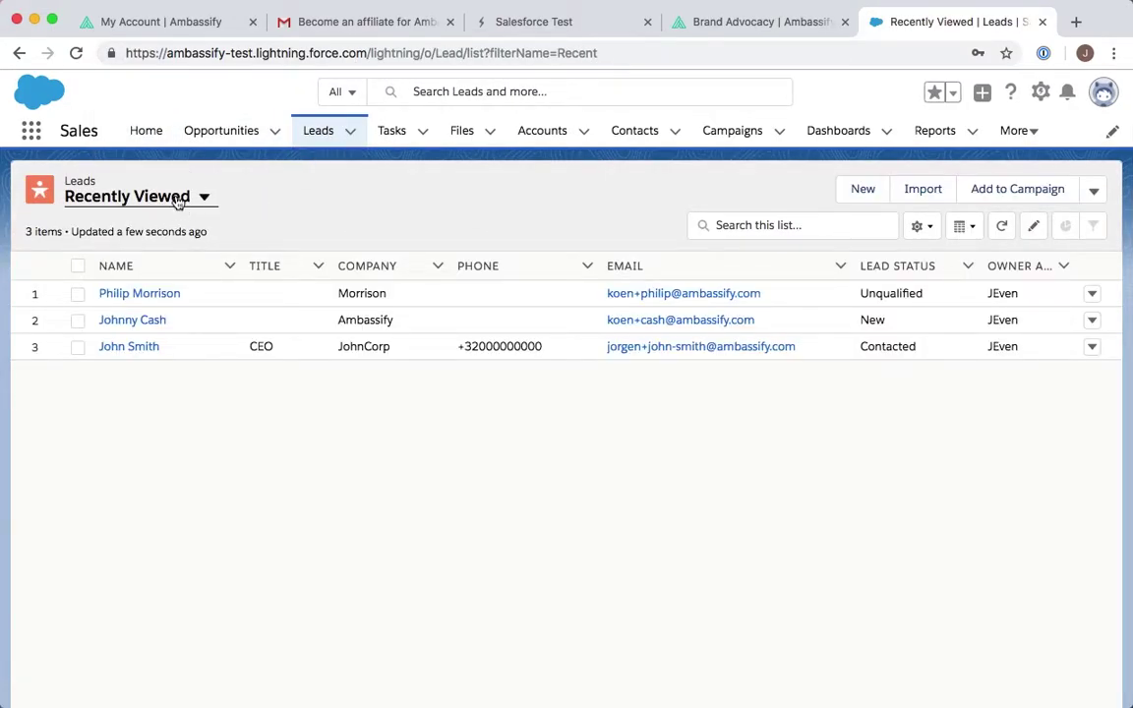
- Open the Test User lead's details from the All Open Leads view
{"action": "left_click", "coordinate": [183, 196]}
{"action": "left_click", "coordinate": [135, 259]}
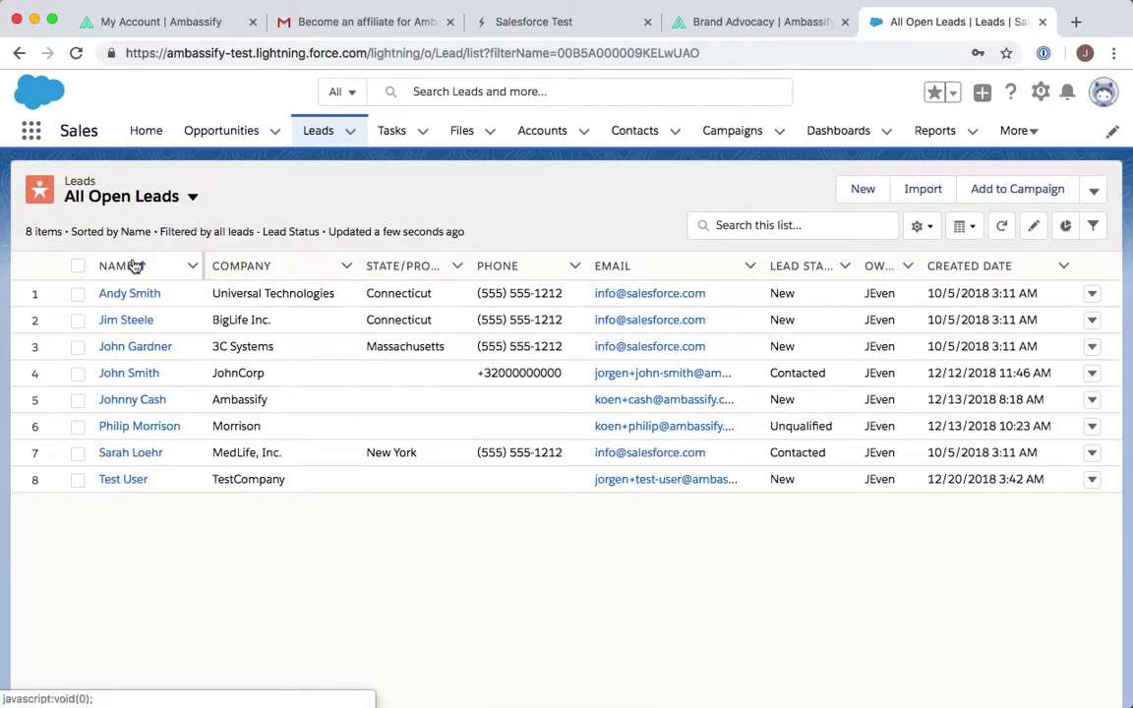
{"action": "left_click", "coordinate": [126, 480]}
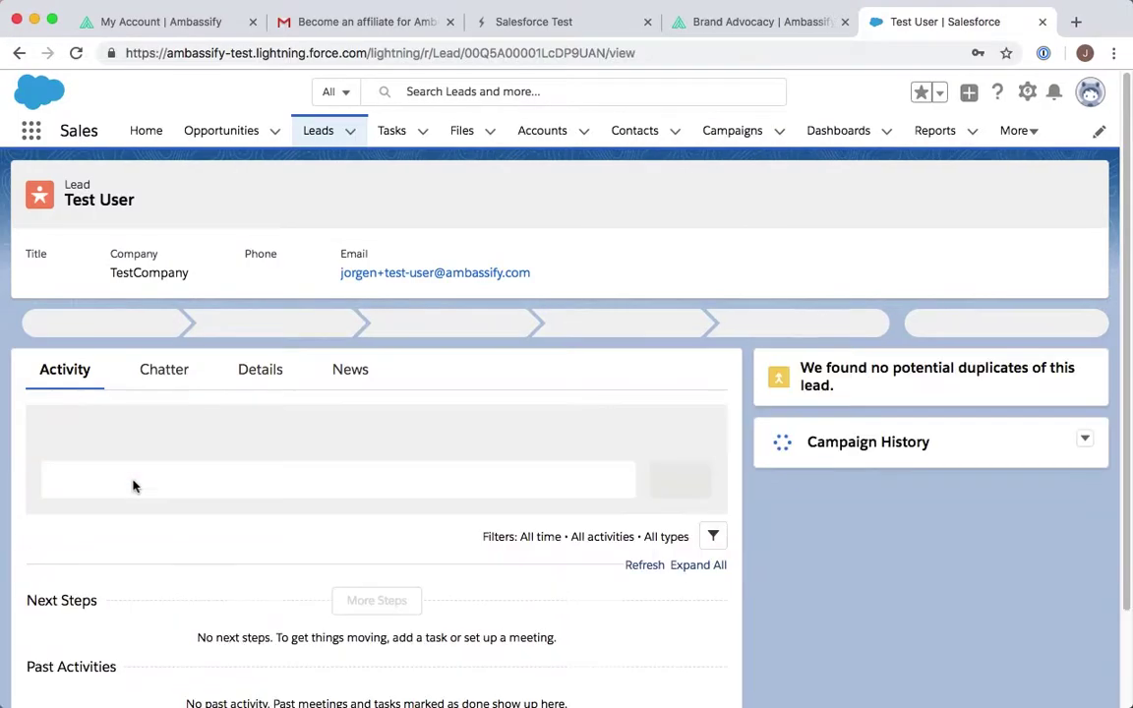
{"action": "scroll", "coordinate": [236, 452], "scroll_direction": "down", "scroll_amount": 2}
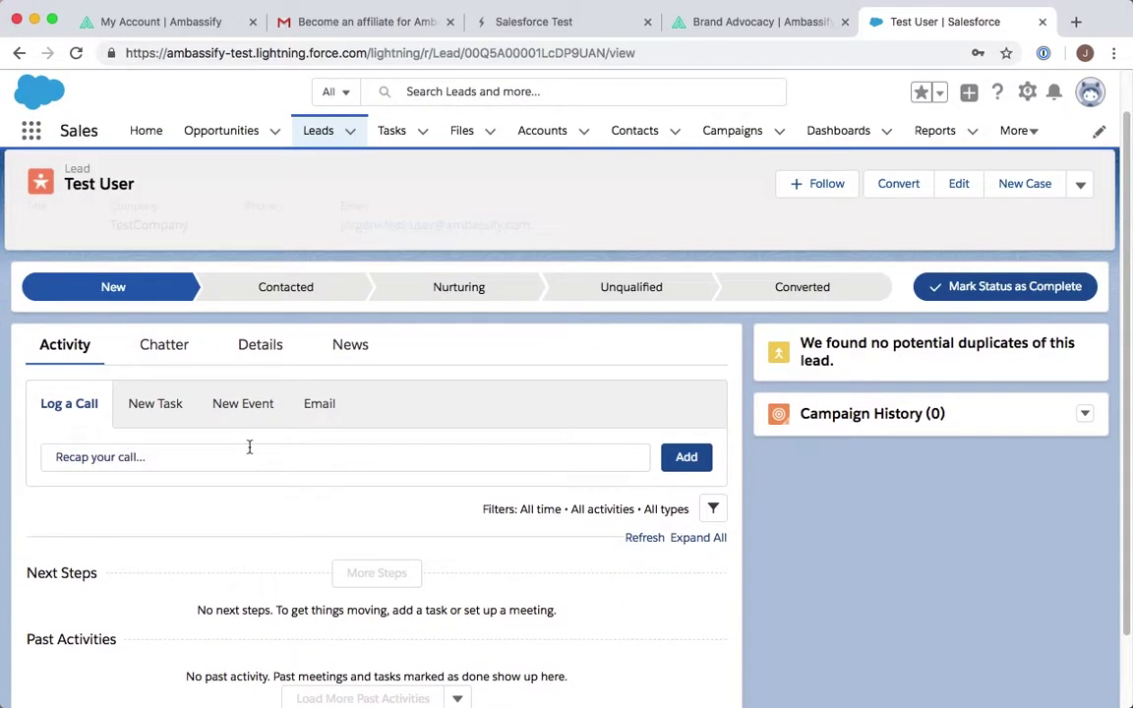
{"action": "left_click", "coordinate": [252, 360]}
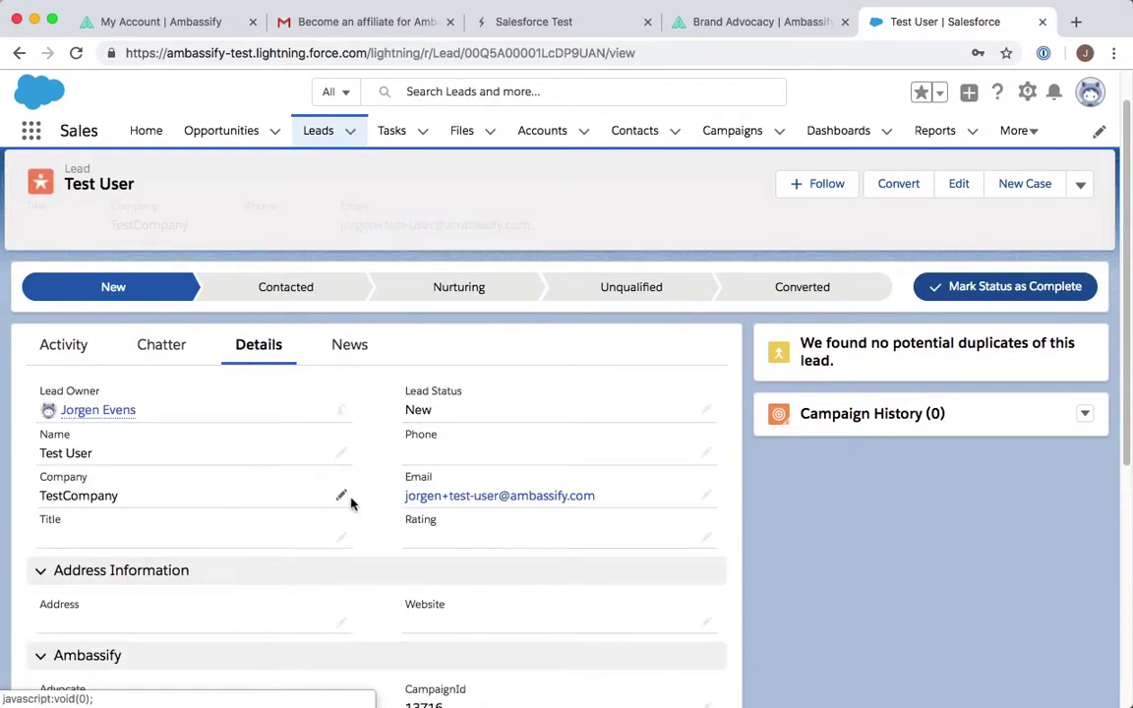
- Reload the lead and confirm Lead Source Ambassify, CampaignId 13716 and ReferralId 894923
{"action": "scroll", "coordinate": [350, 503], "scroll_direction": "down", "scroll_amount": 5}
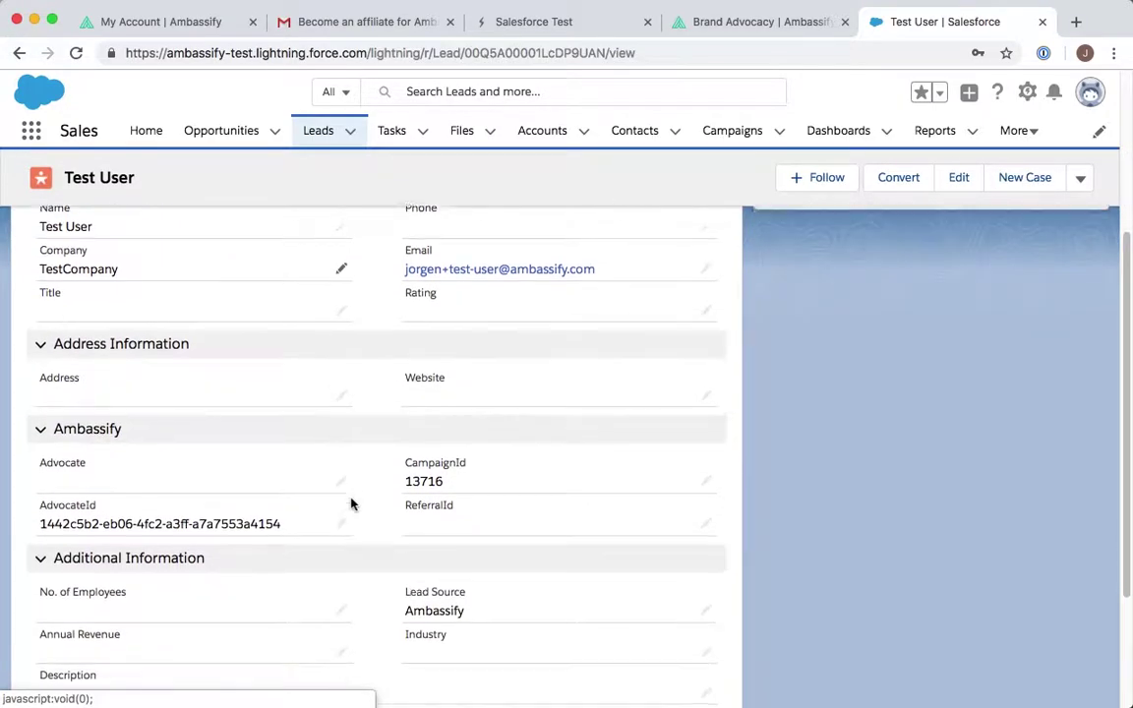
{"action": "scroll", "coordinate": [243, 508], "scroll_direction": "down", "scroll_amount": 1}
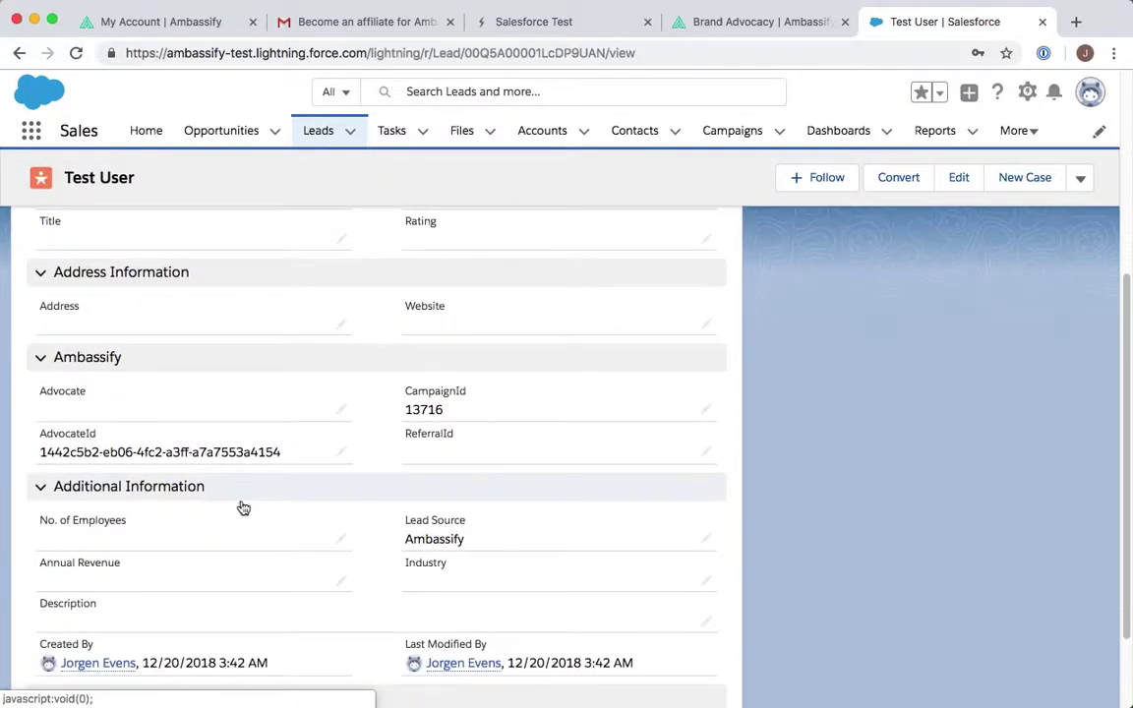
{"action": "left_click", "coordinate": [75, 52]}
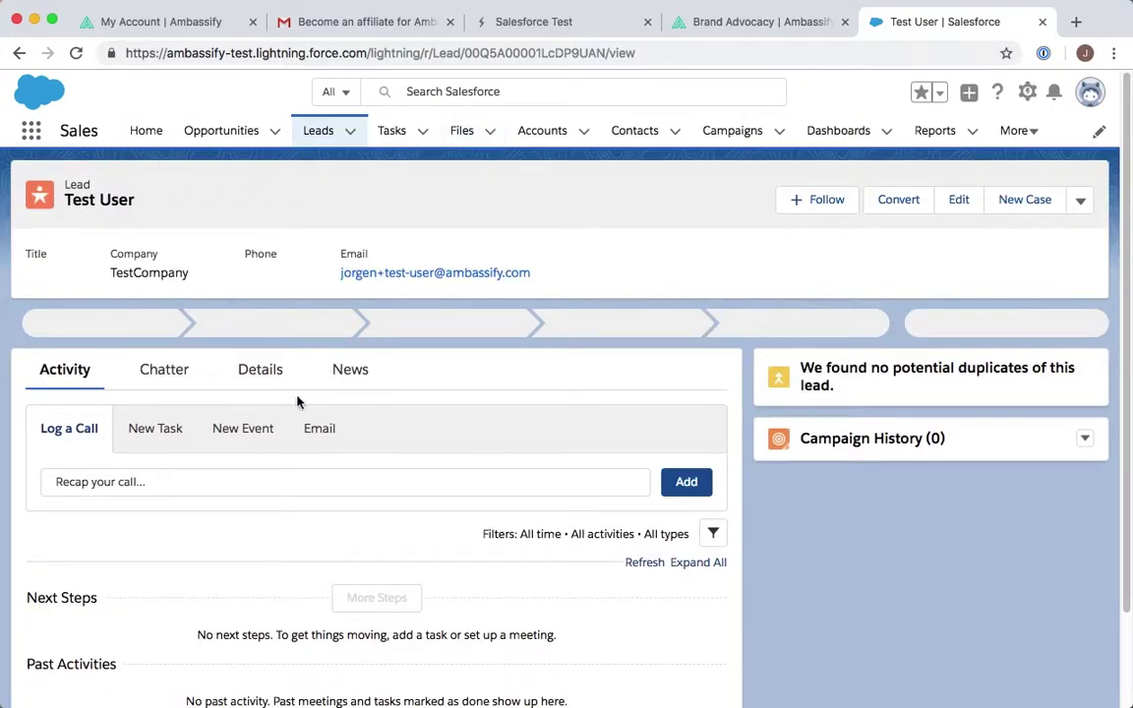
{"action": "left_click", "coordinate": [264, 375]}
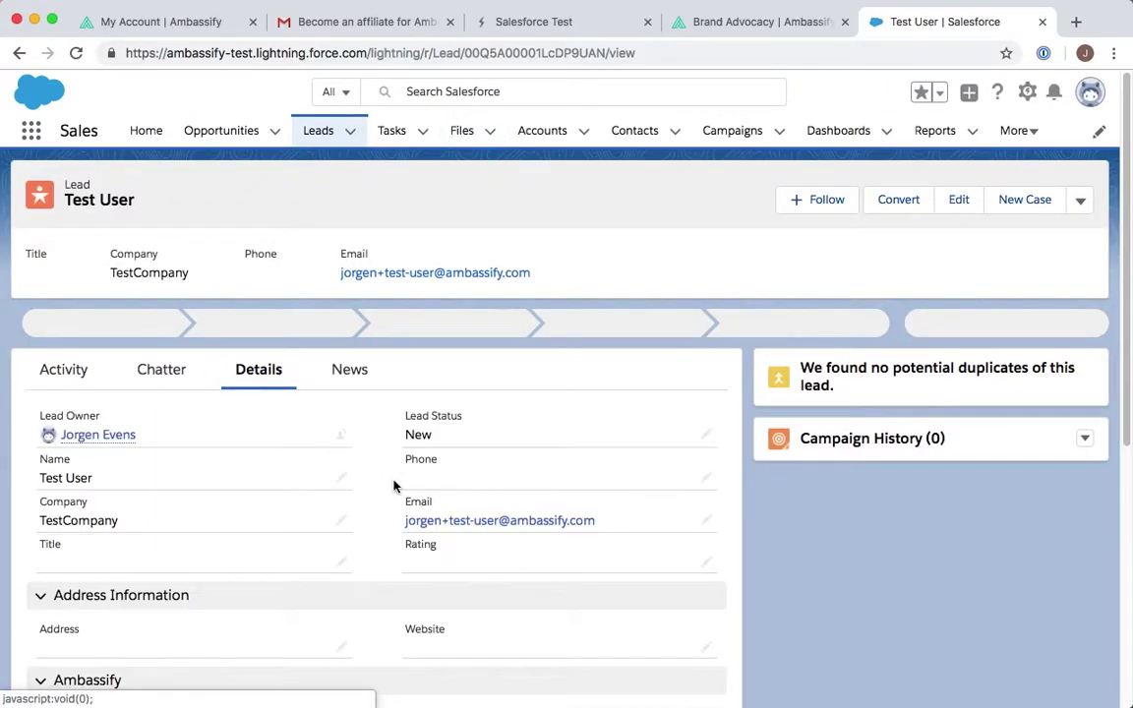
{"action": "scroll", "coordinate": [394, 486], "scroll_direction": "down", "scroll_amount": 5}
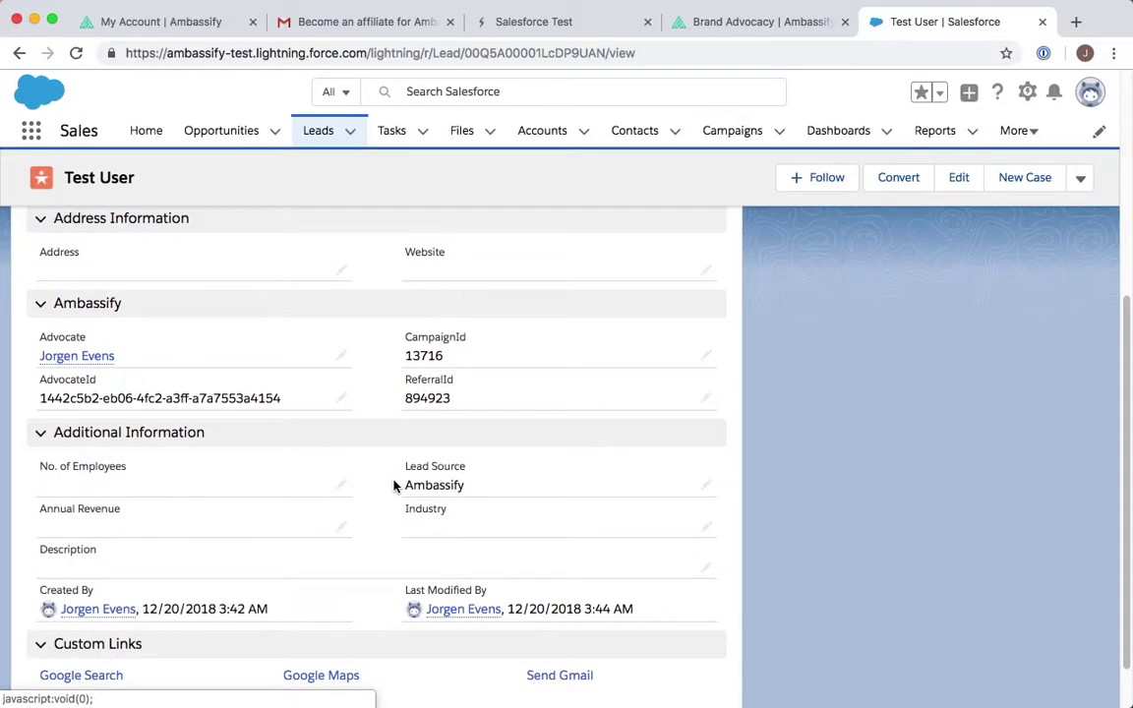
- Refresh Ambassify's Conversions page and verify one Test User lead's details in Salesforce
{"action": "left_click", "coordinate": [132, 24]}
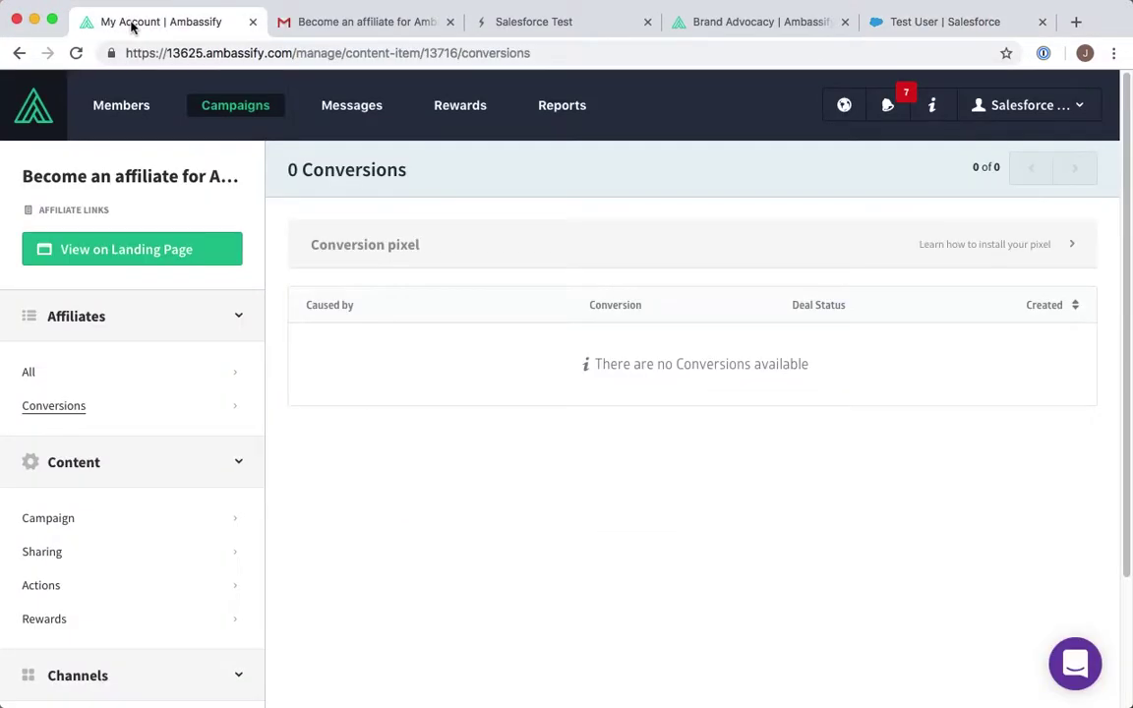
{"action": "left_click", "coordinate": [76, 55]}
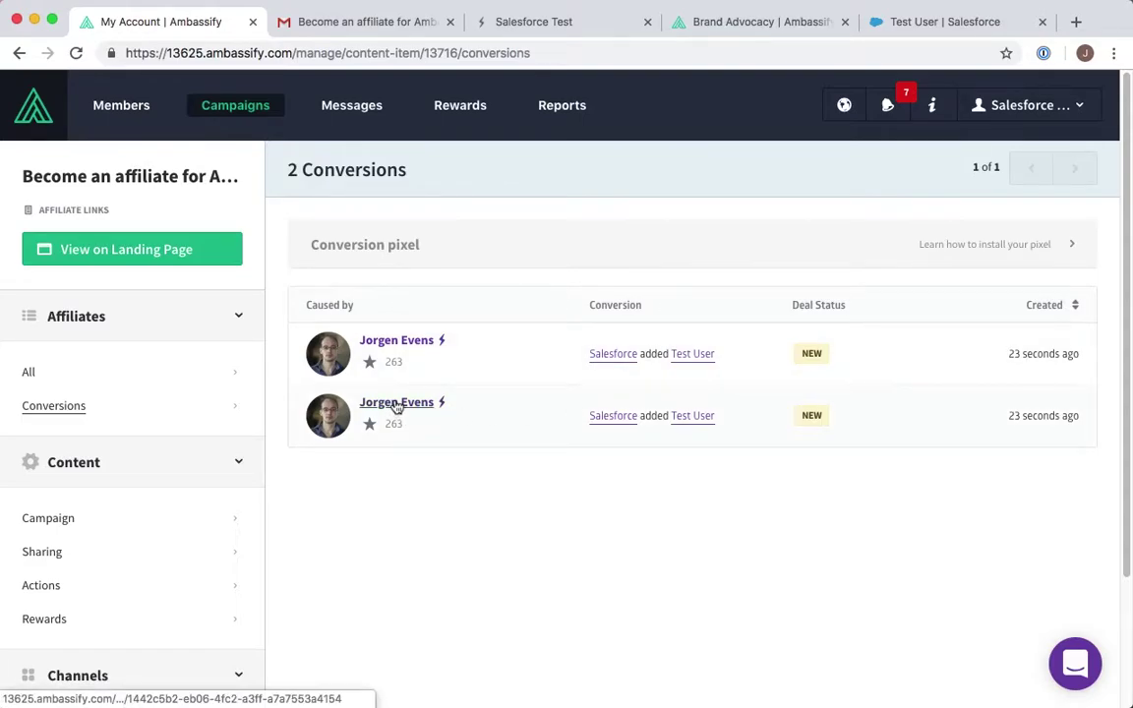
{"action": "left_click", "coordinate": [696, 420]}
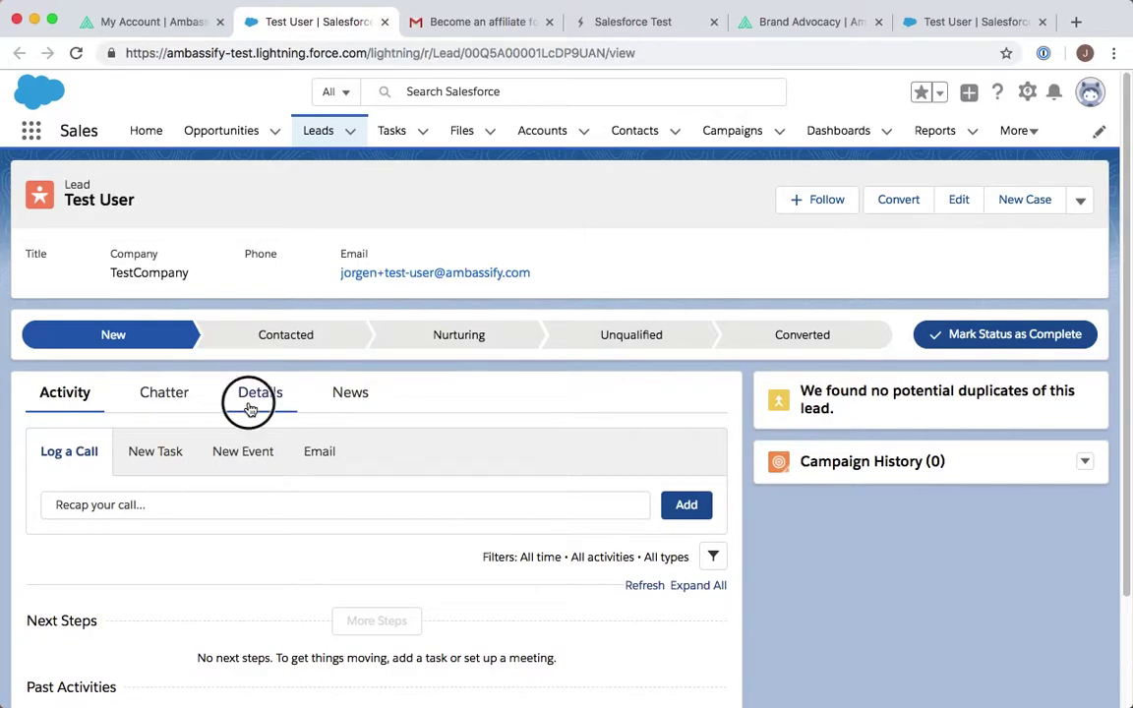
{"action": "left_click", "coordinate": [250, 407]}
{"action": "scroll", "coordinate": [385, 380], "scroll_direction": "down", "scroll_amount": 5}
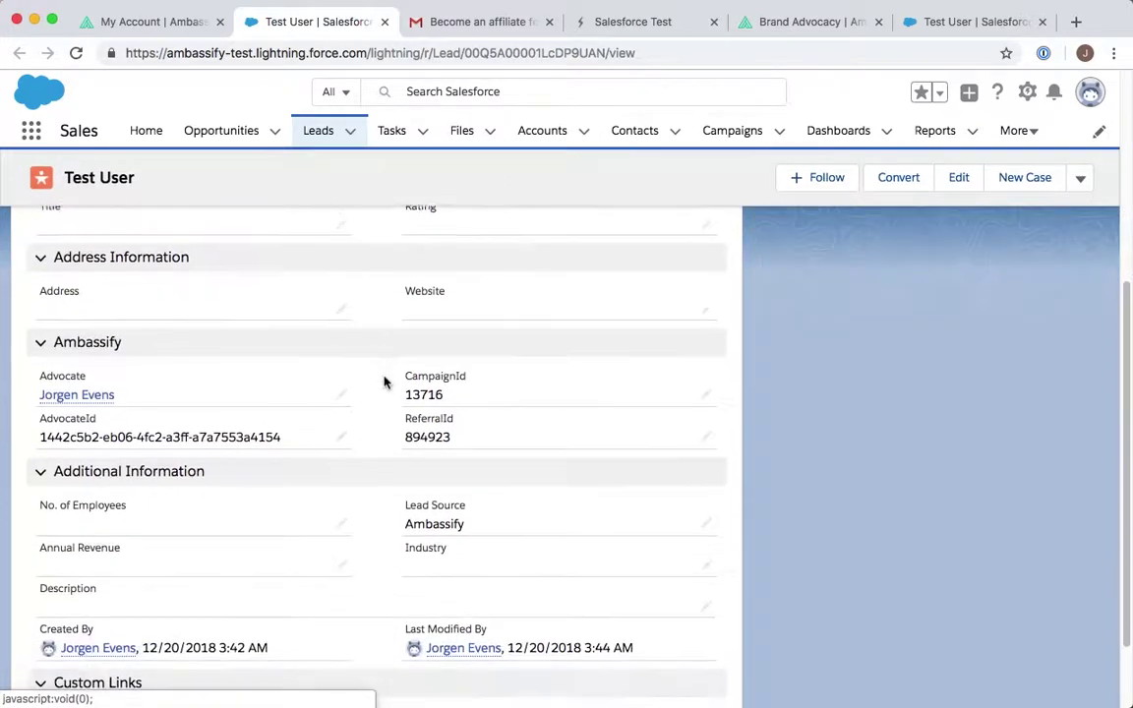
{"action": "left_click", "coordinate": [384, 21]}
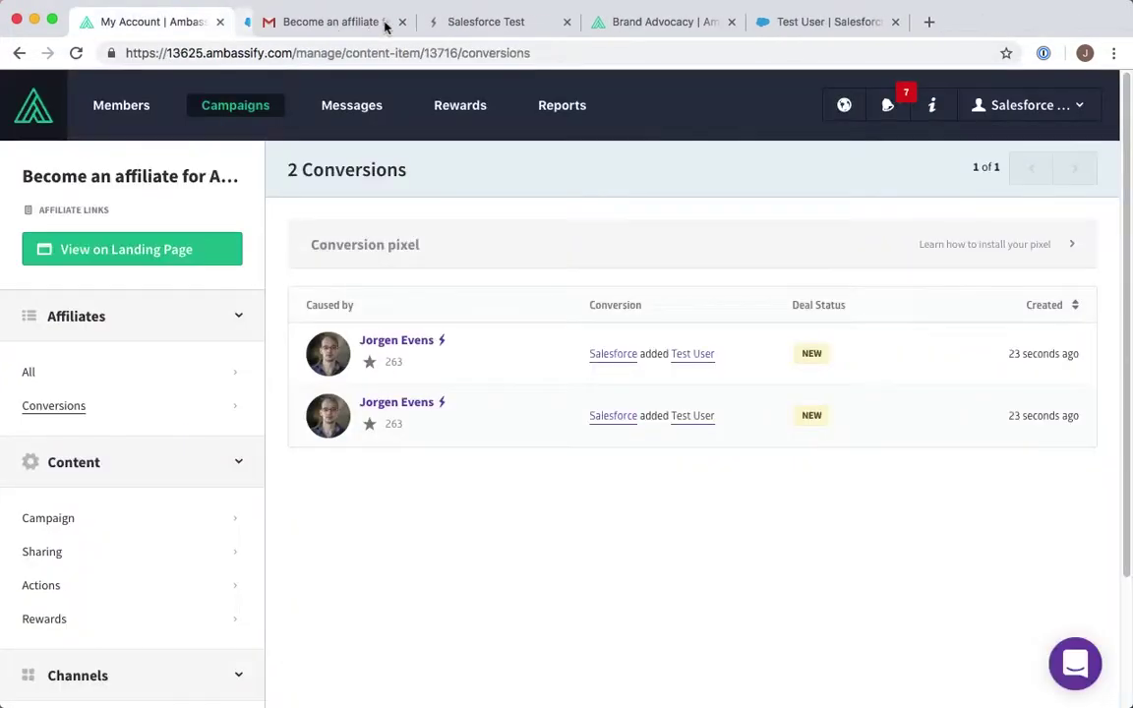